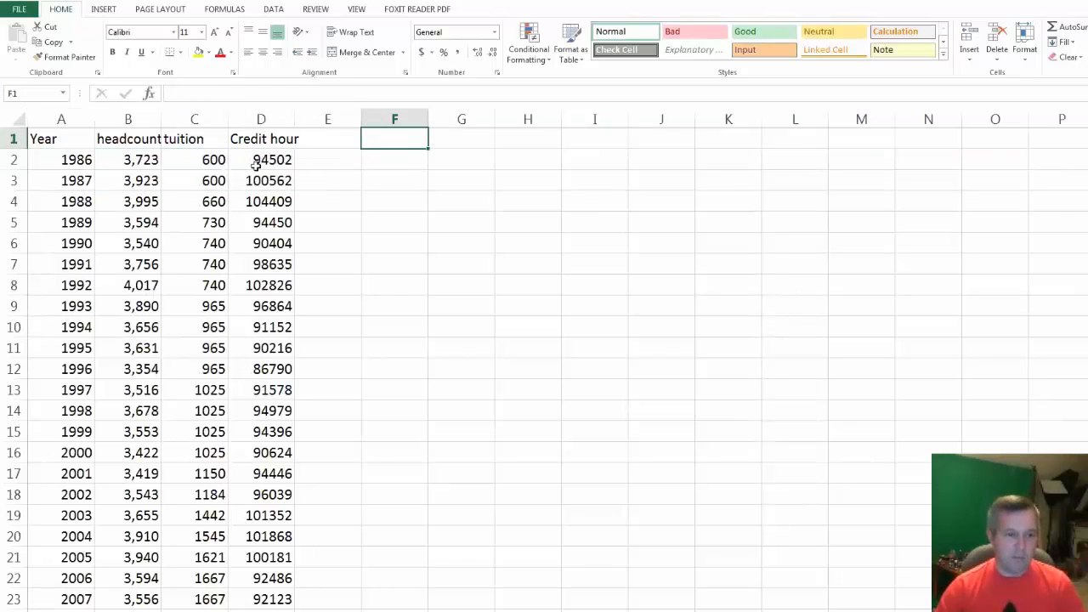
# Review the credit hour, headcount and tuition columns and start a Regression from the Data Analysis tools.
pyautogui.click(261, 143)
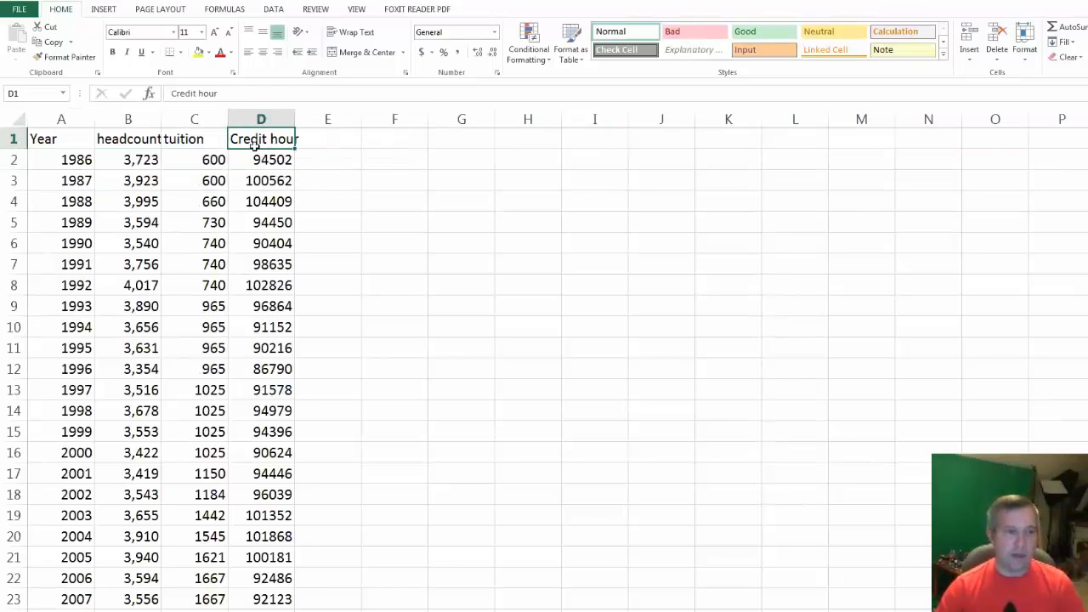
pyautogui.click(145, 141)
pyautogui.click(210, 137)
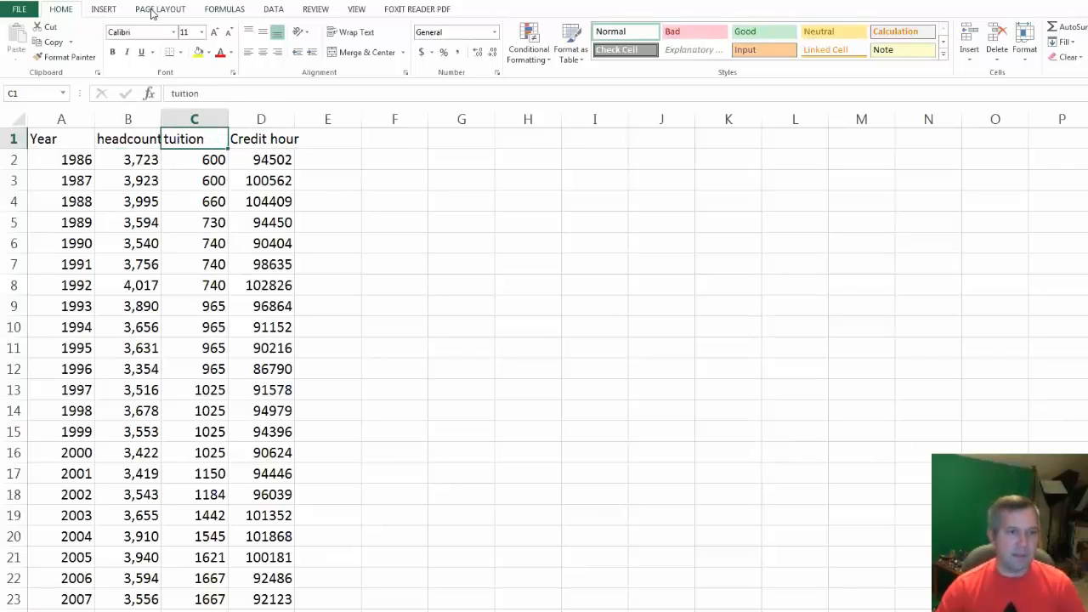
pyautogui.click(270, 10)
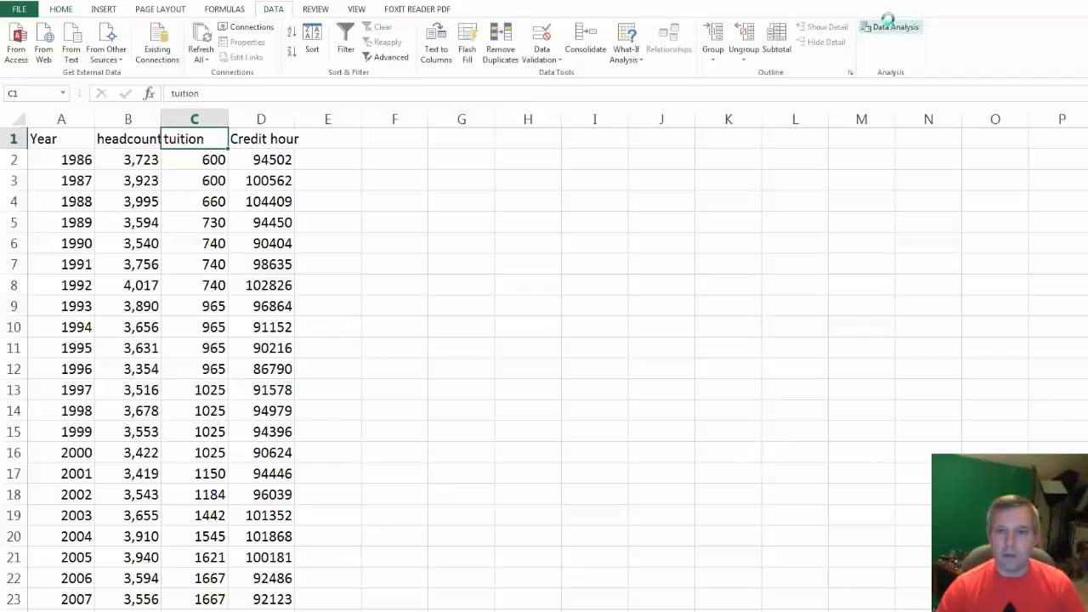
pyautogui.click(888, 26)
pyautogui.click(482, 368)
pyautogui.click(482, 368)
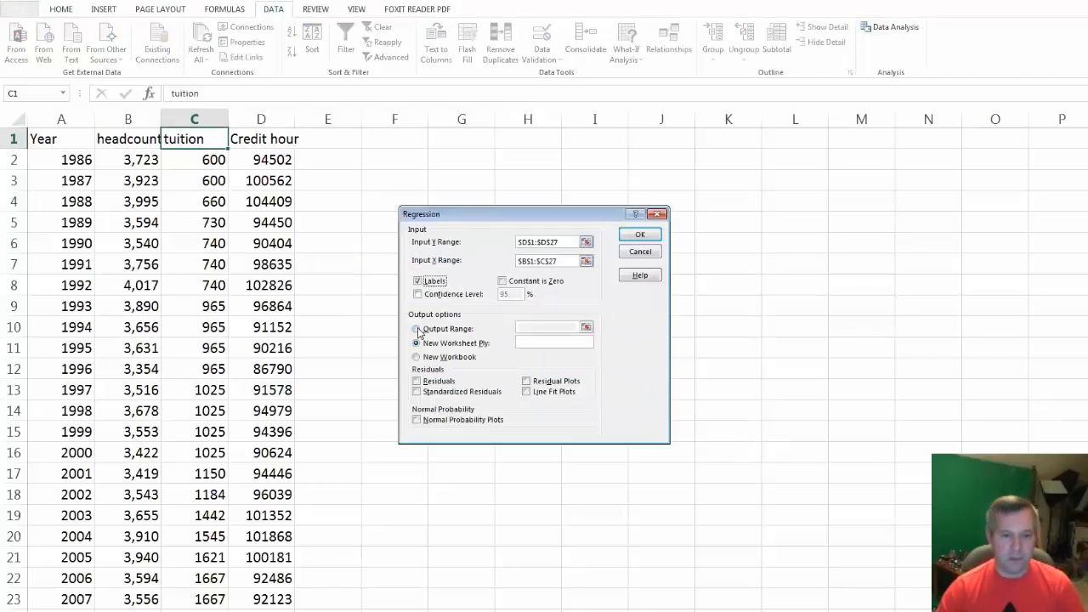
# Set the regression's output range to cell F1 on the current sheet and run the analysis.
pyautogui.click(416, 329)
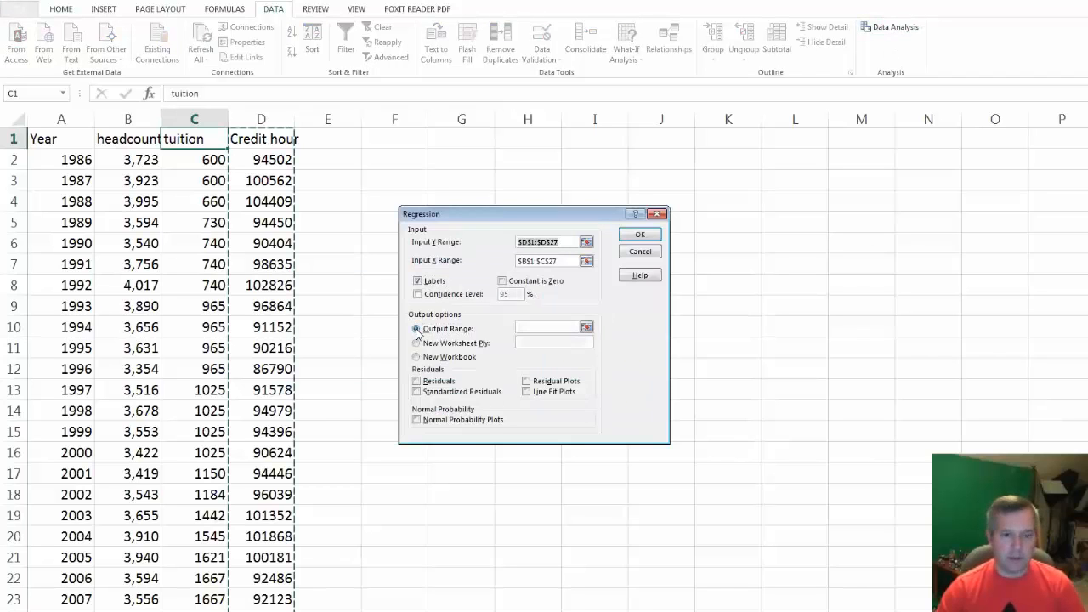
pyautogui.click(585, 327)
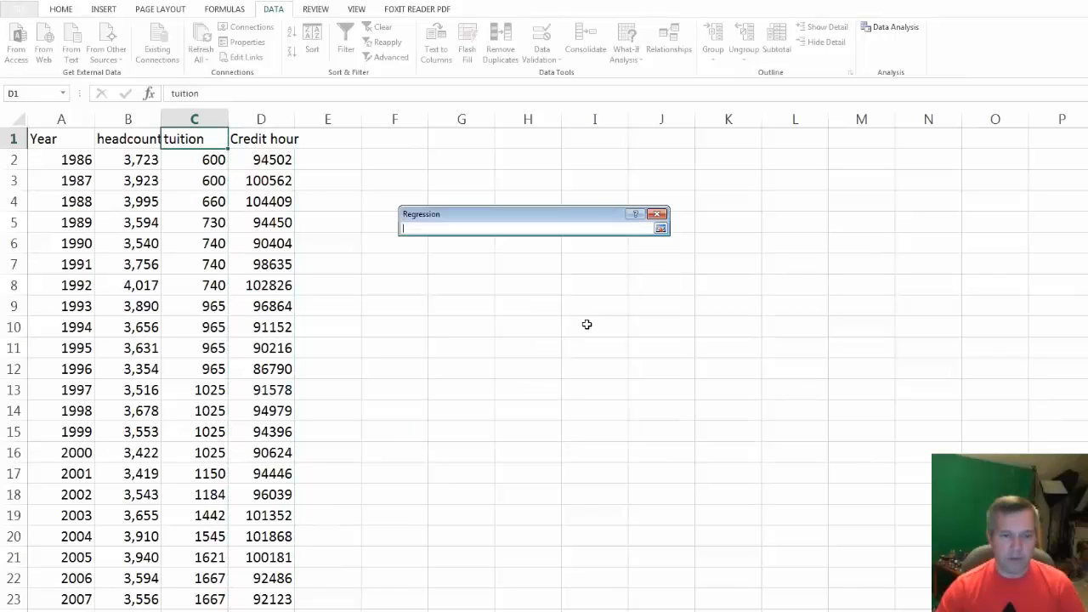
pyautogui.click(397, 143)
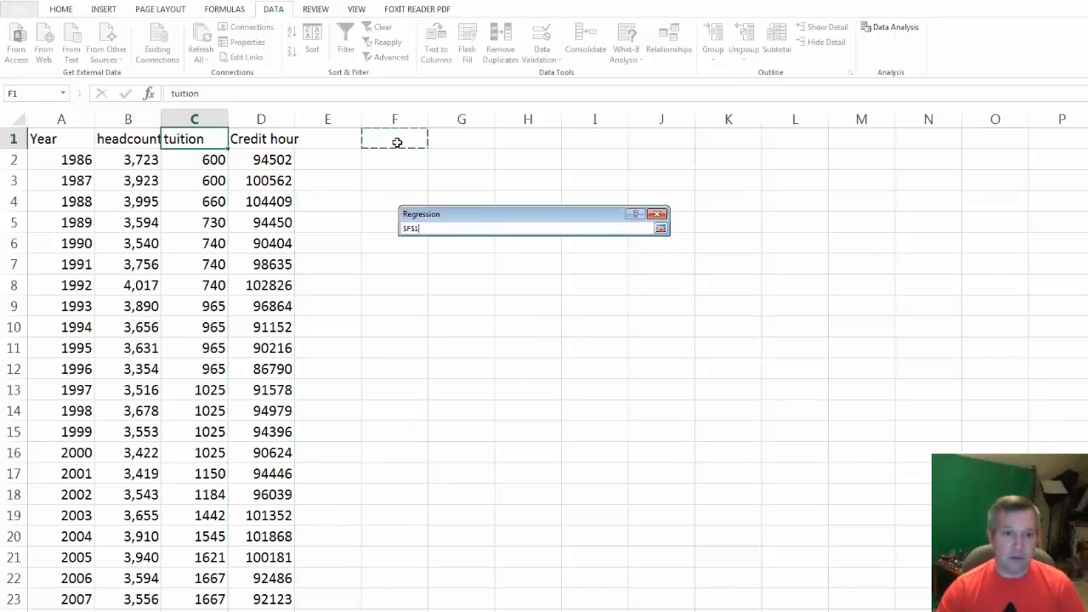
pyautogui.click(661, 229)
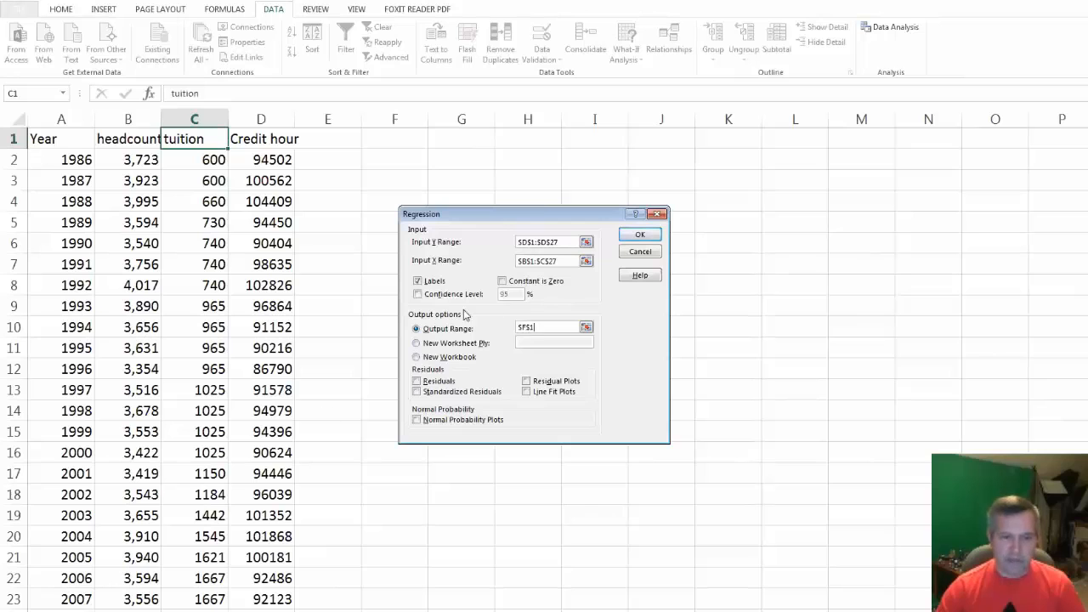
pyautogui.click(641, 236)
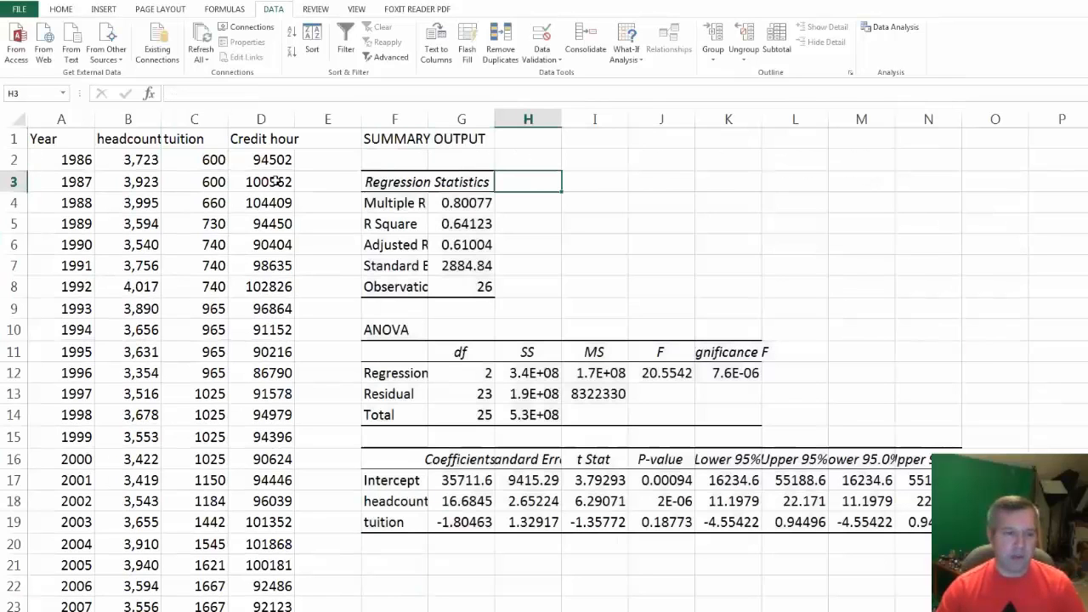
# Note the dependent variable beside the regression summary by entering "Dep = Credit hour" in cell I1.
pyautogui.click(511, 177)
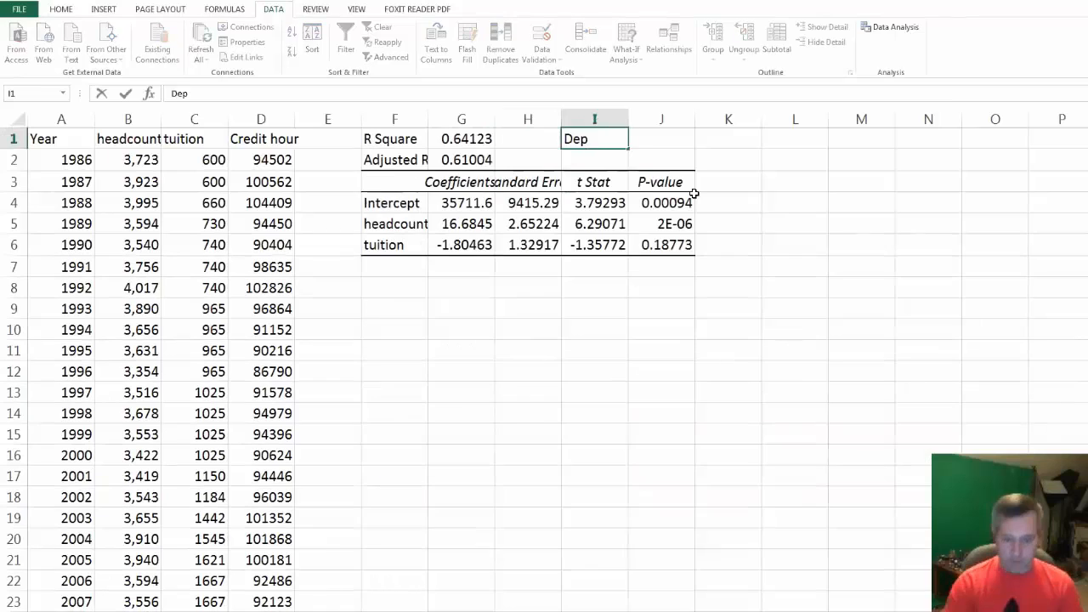
pyautogui.write('= Credit hour')
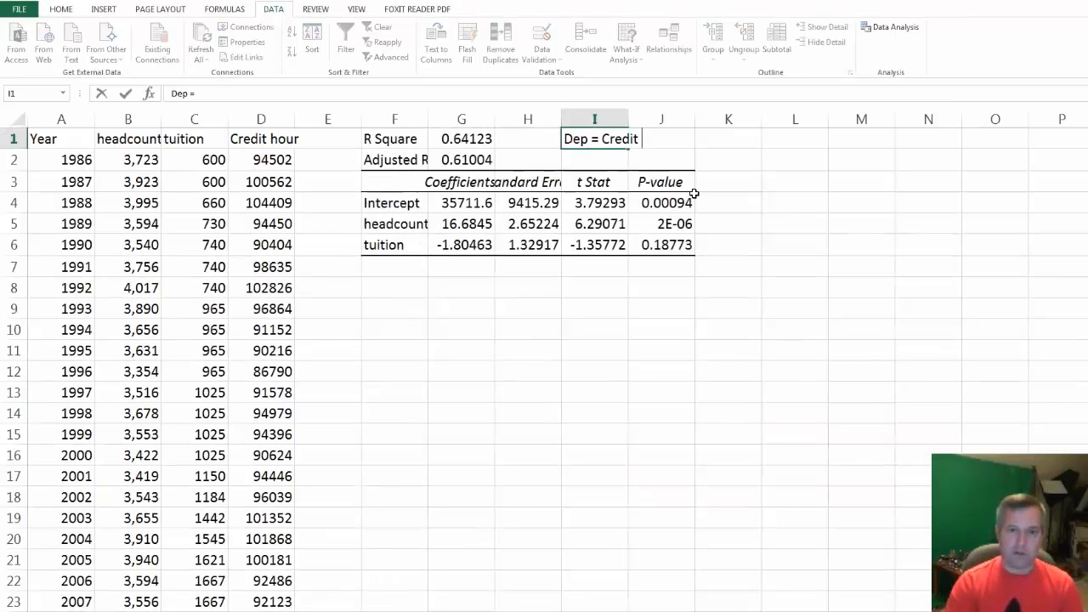
pyautogui.press('Return')
# Examine the R Square and Adjusted R Square values and the independent variables headcount and tuition in the regression output.
pyautogui.click(389, 221)
pyautogui.click(388, 245)
pyautogui.click(402, 303)
pyautogui.click(473, 143)
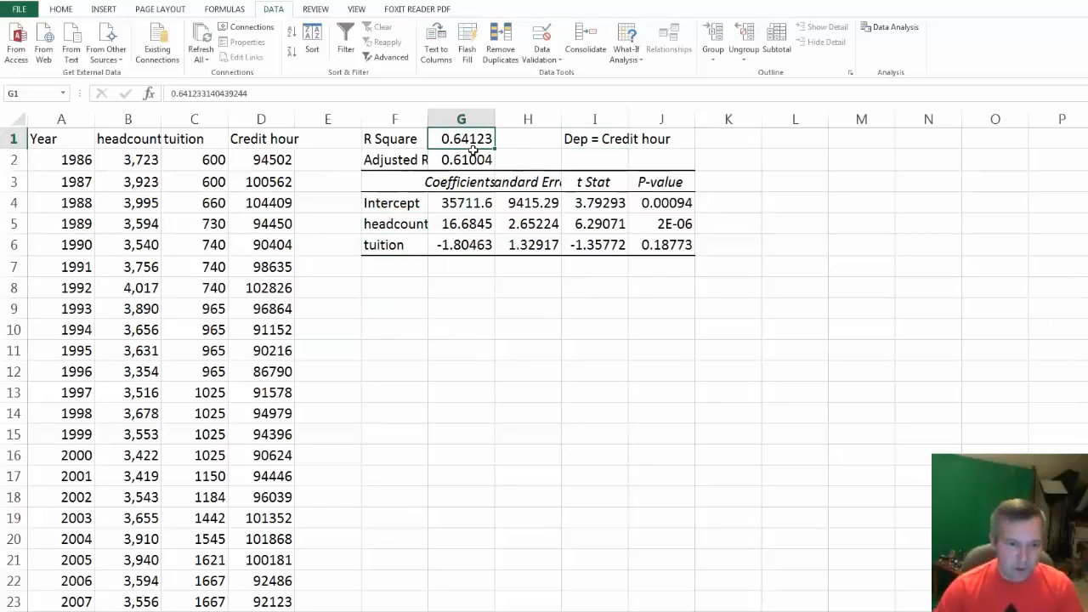
pyautogui.click(470, 163)
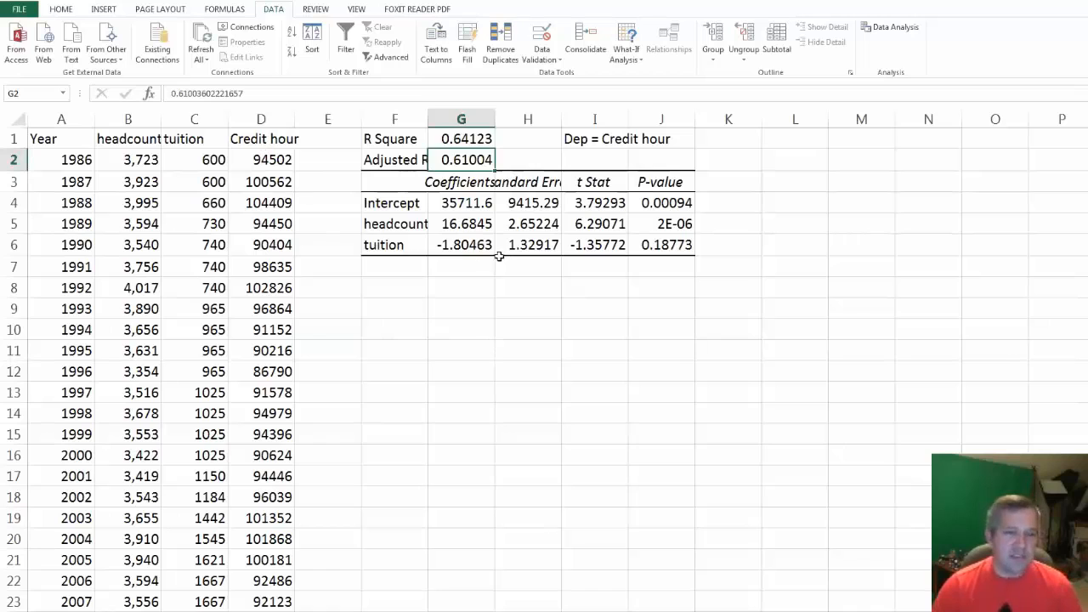
pyautogui.click(406, 224)
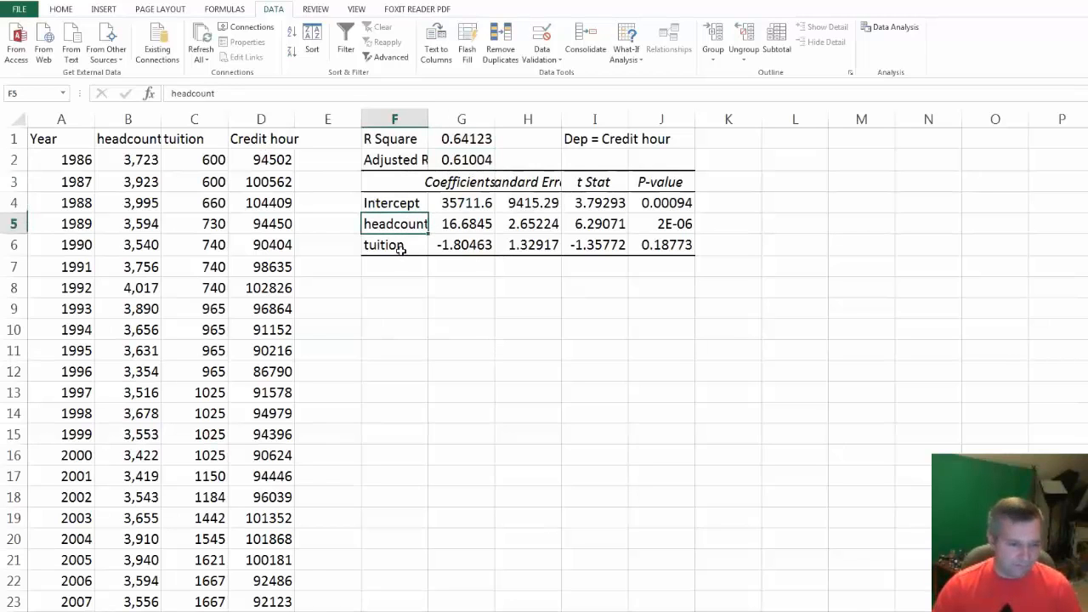
pyautogui.click(400, 247)
pyautogui.click(412, 305)
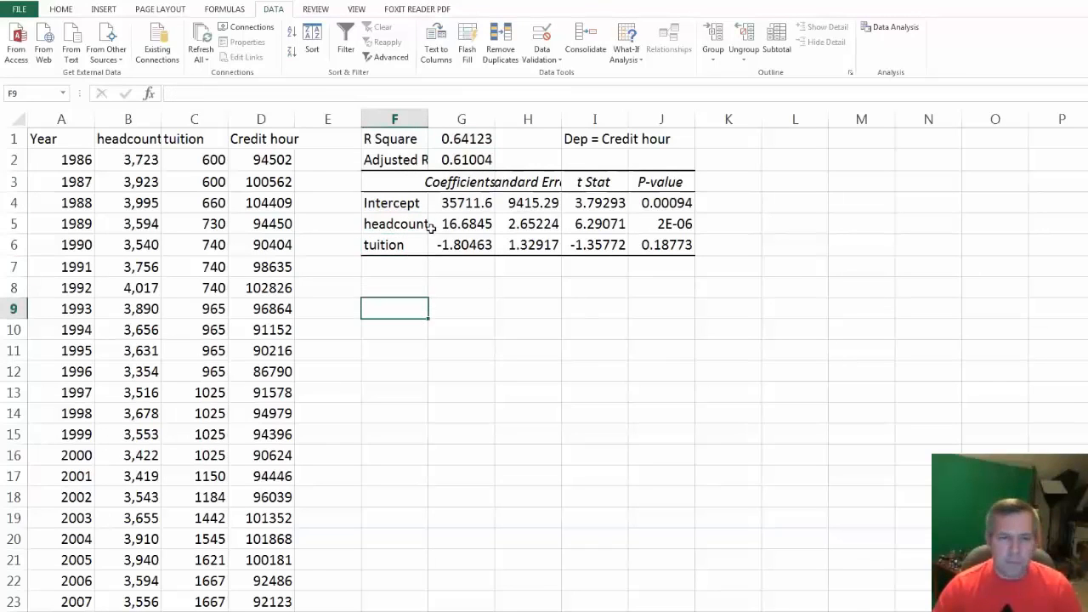
# Examine the coefficients and P-values of headcount and tuition to judge each variable's effect and significance.
pyautogui.click(469, 224)
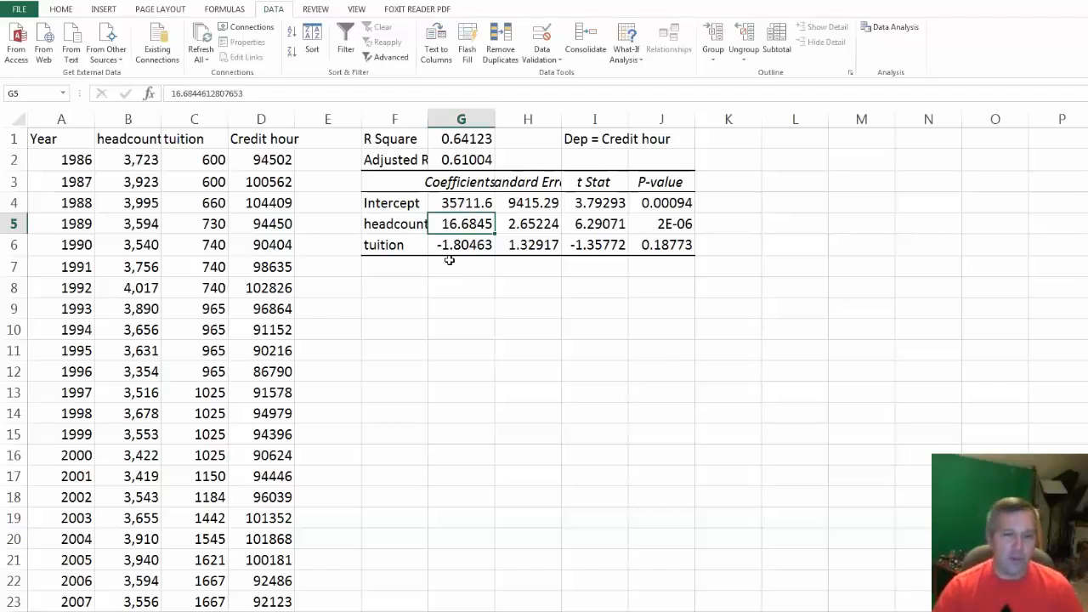
pyautogui.click(413, 222)
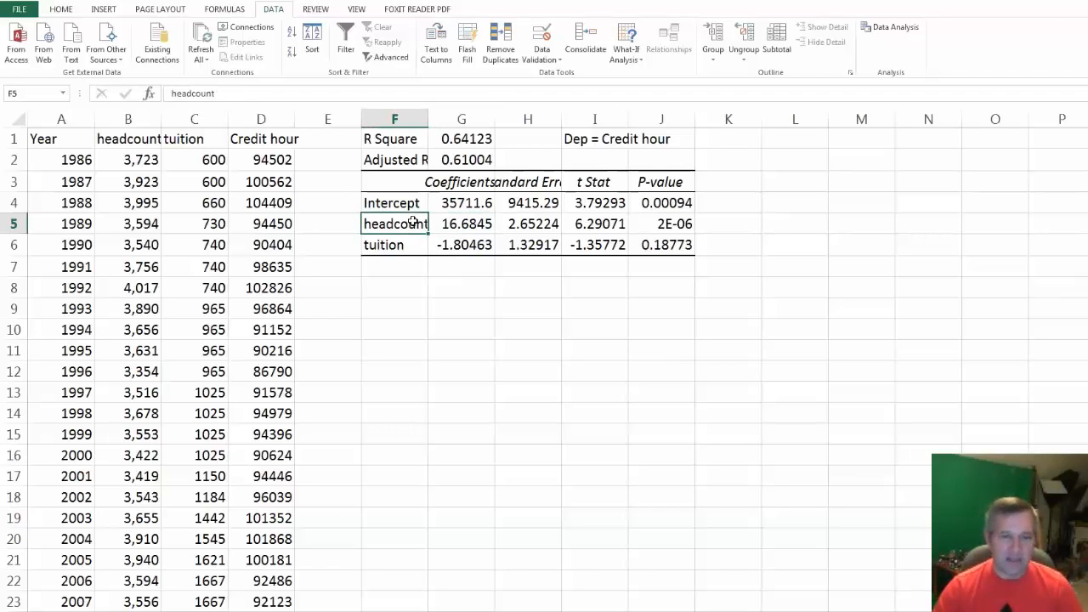
pyautogui.click(671, 223)
pyautogui.click(475, 274)
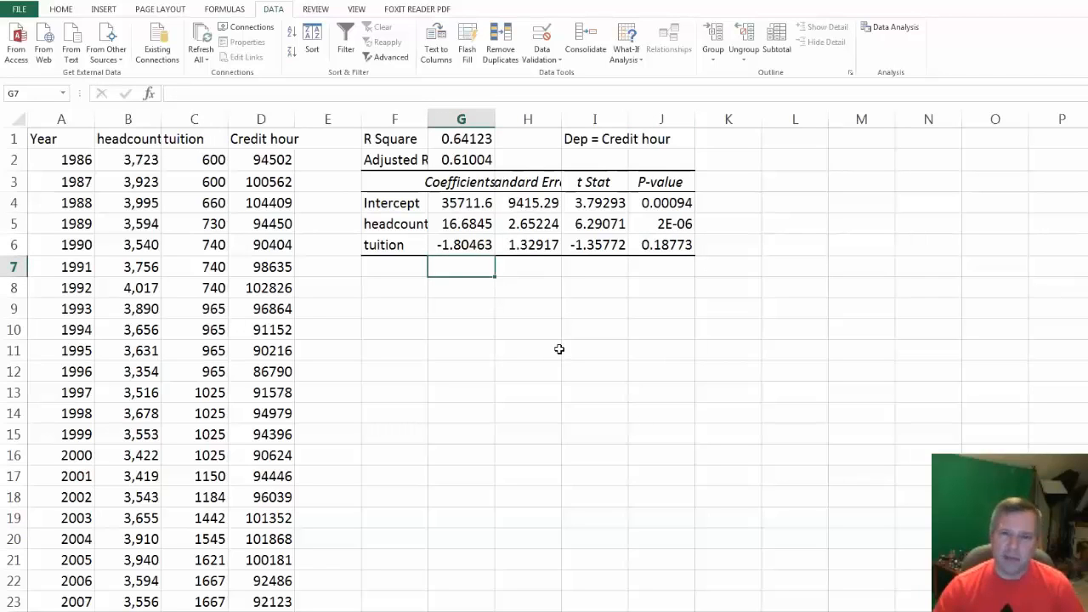
pyautogui.click(457, 243)
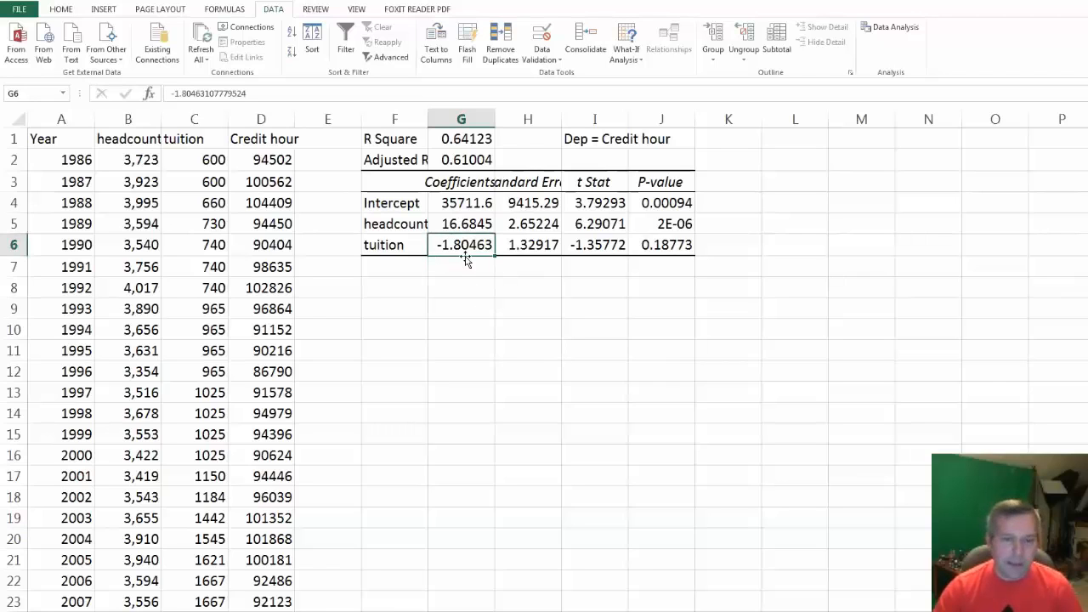
pyautogui.click(684, 245)
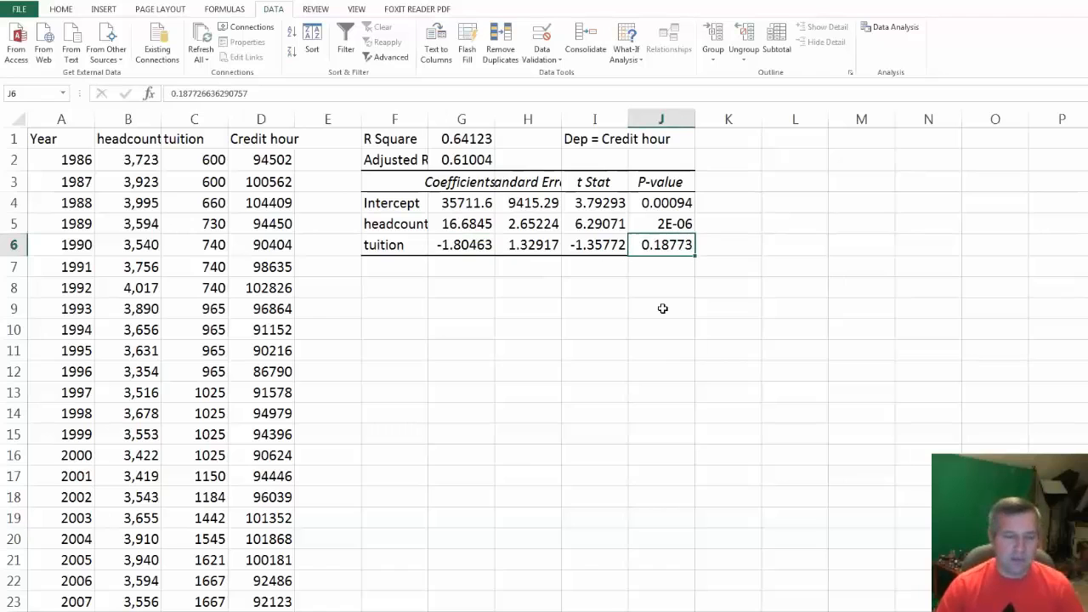
pyautogui.click(446, 292)
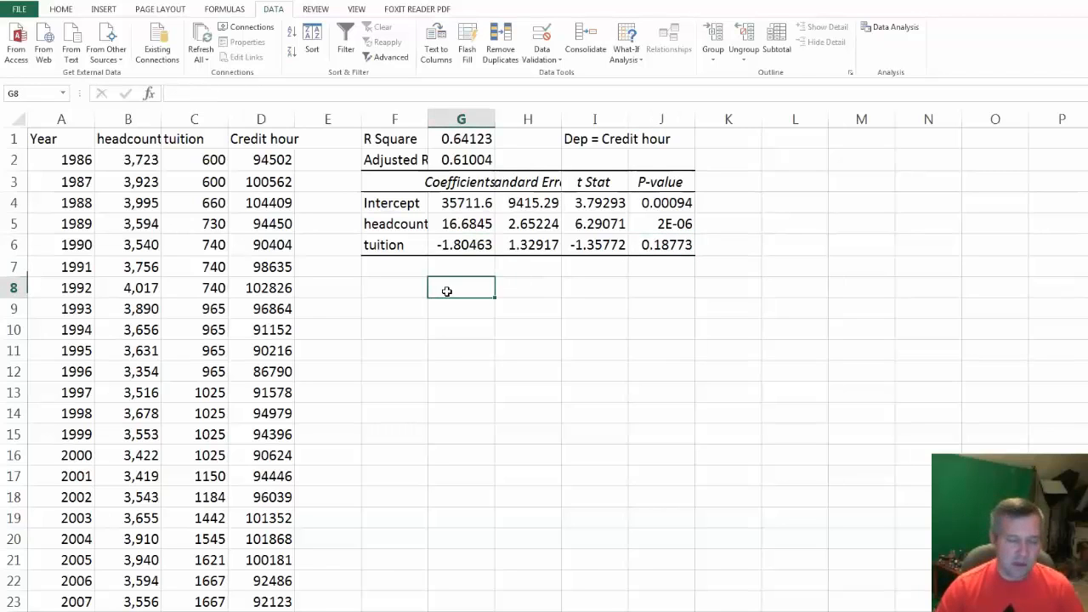
pyautogui.click(391, 225)
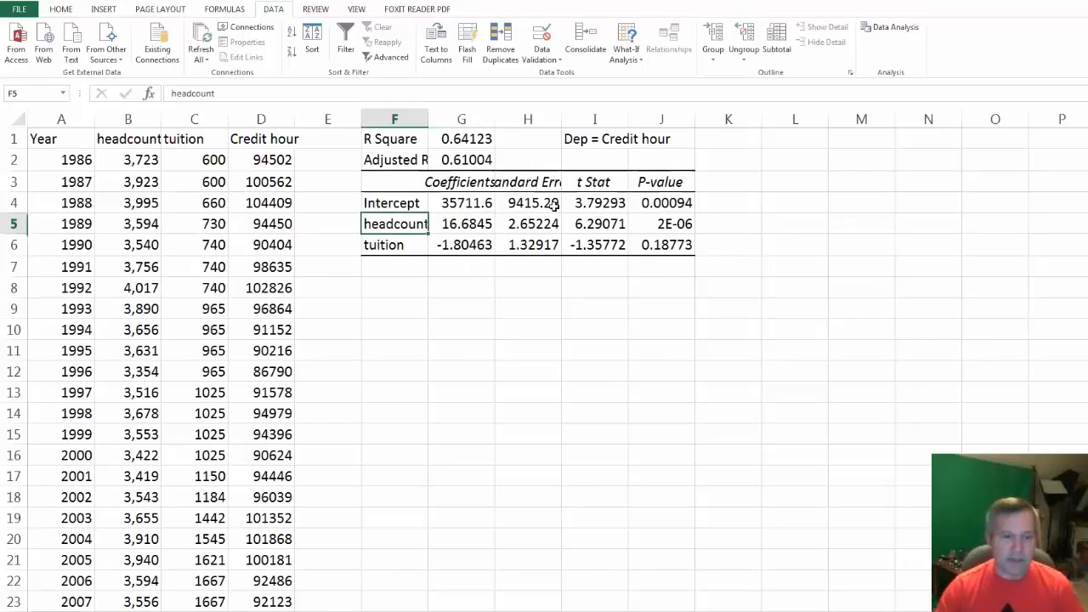
pyautogui.click(679, 225)
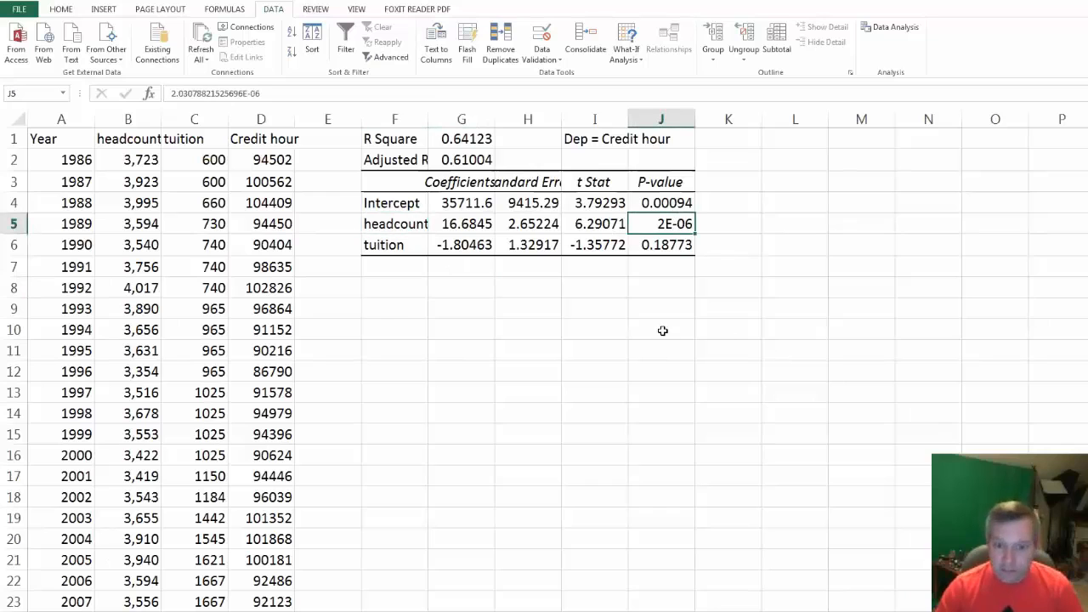
# Enter the question "How much credit hour production if headcount is 4500 and tuition is $2,500?" in cell F8.
pyautogui.click(403, 293)
pyautogui.write('H')
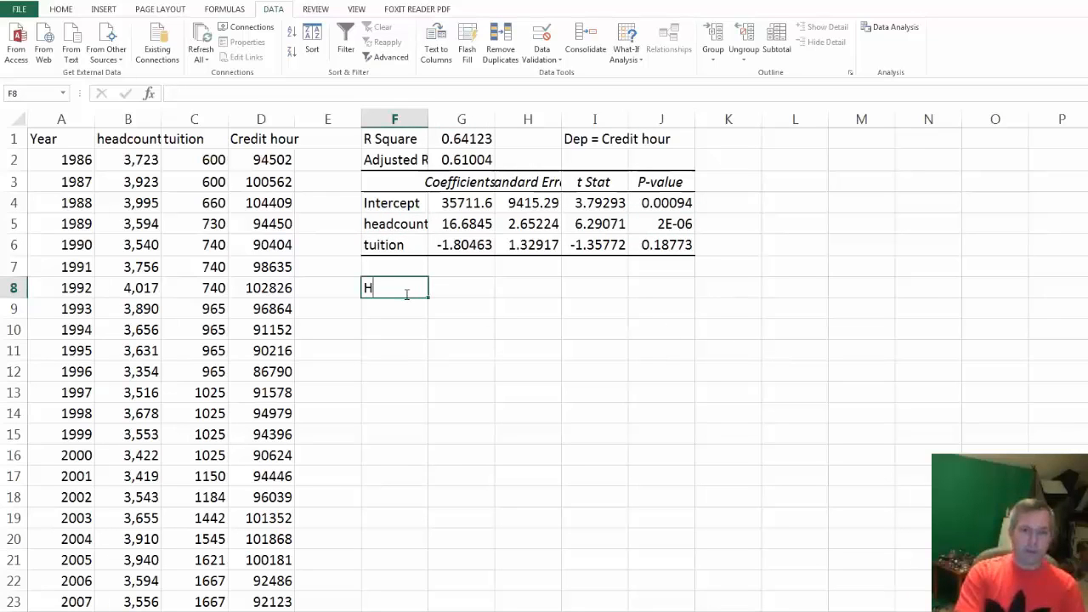
pyautogui.write('ow much credit ho')
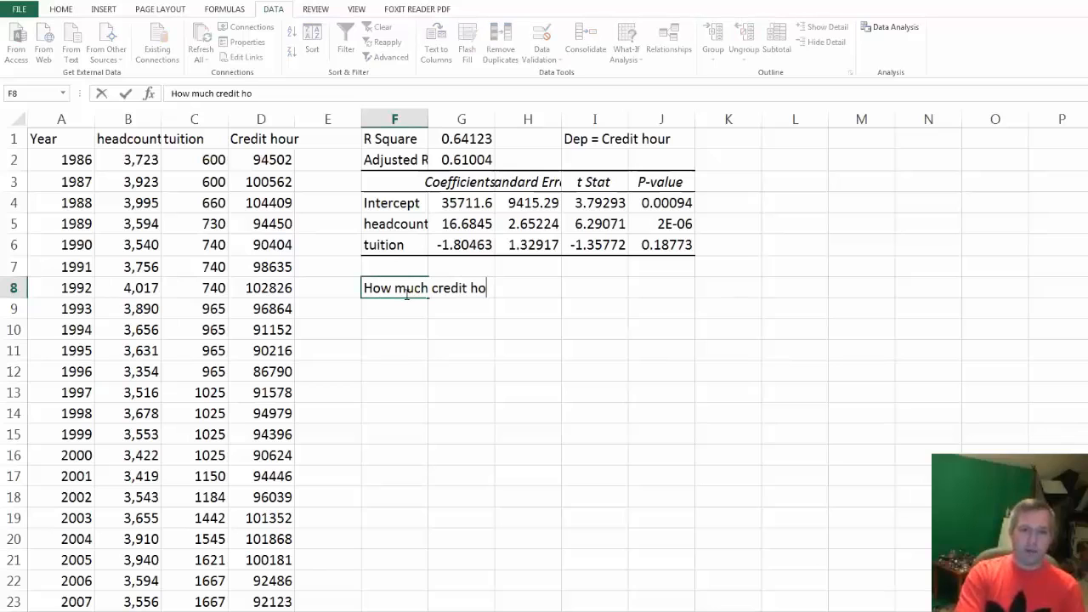
pyautogui.write('ur production if ')
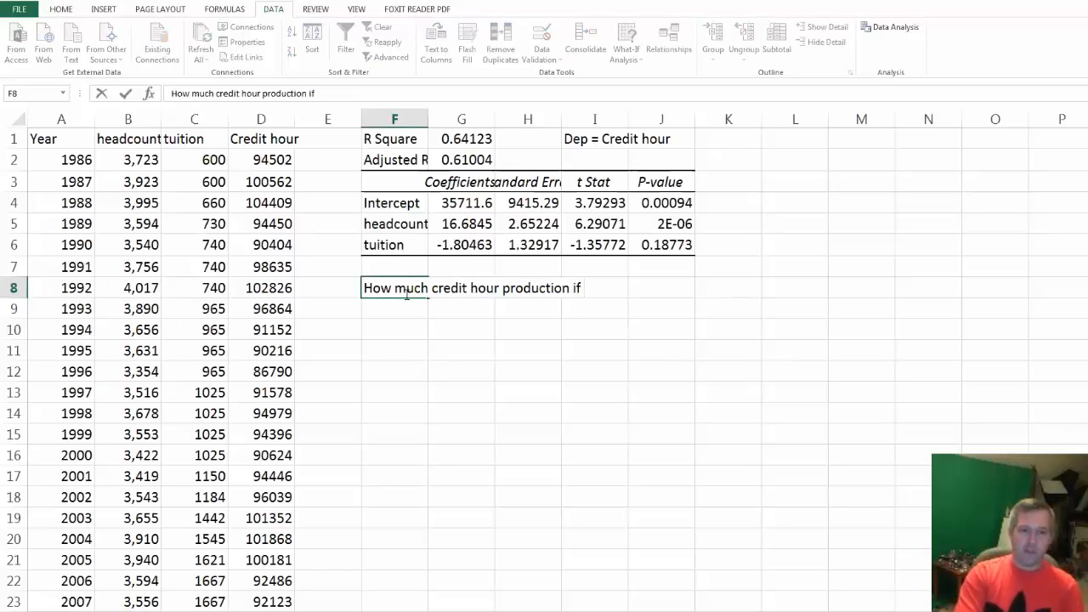
pyautogui.write('headcount is')
pyautogui.scroll(-2, 410, 255)
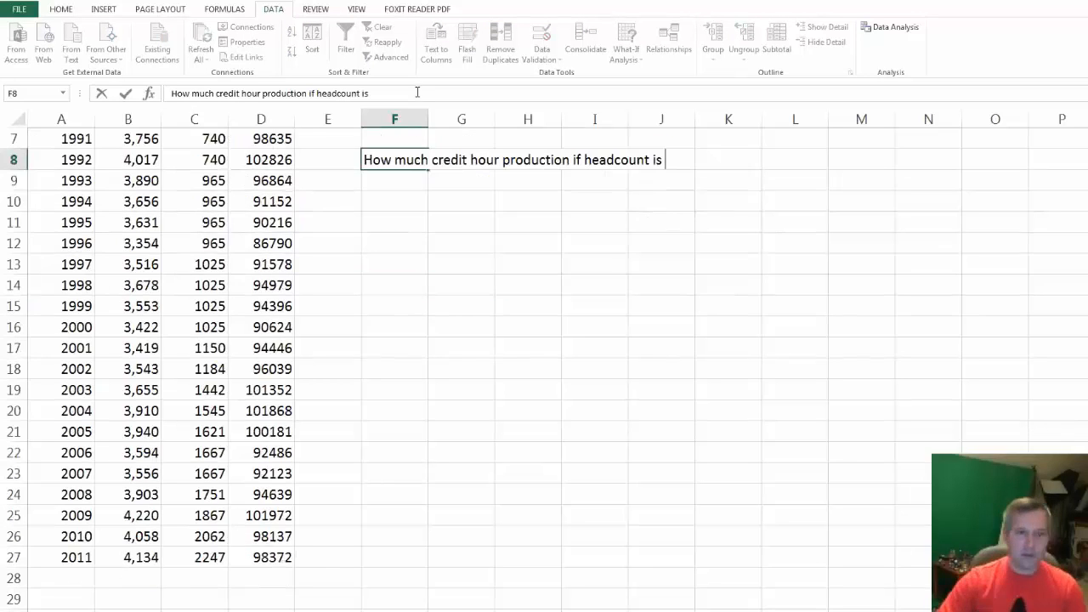
pyautogui.write('is')
pyautogui.scroll(2, 414, 91)
pyautogui.write('4500')
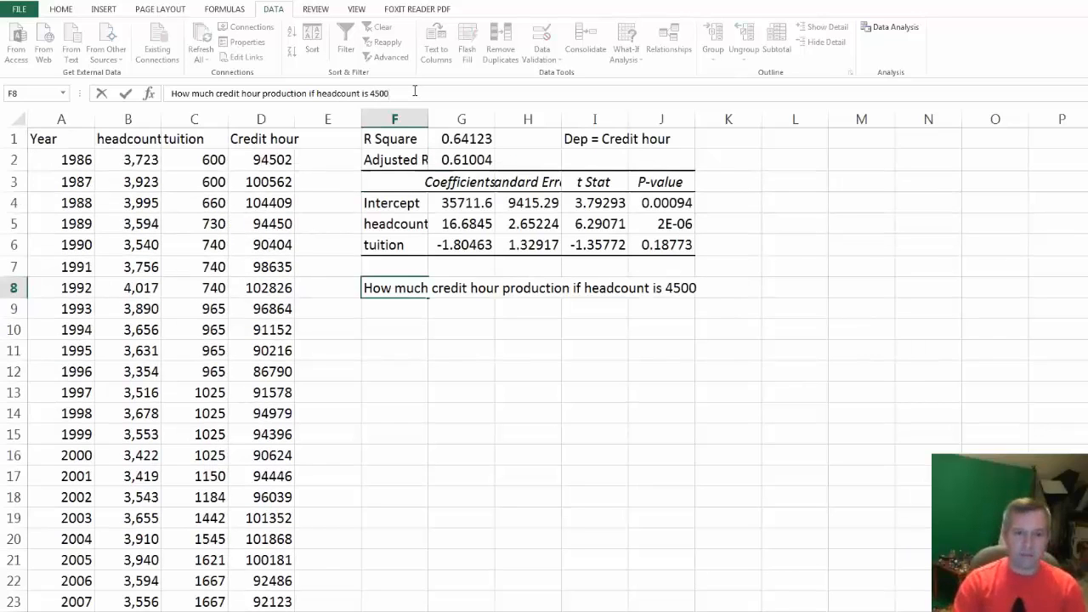
pyautogui.write(' and tuition is')
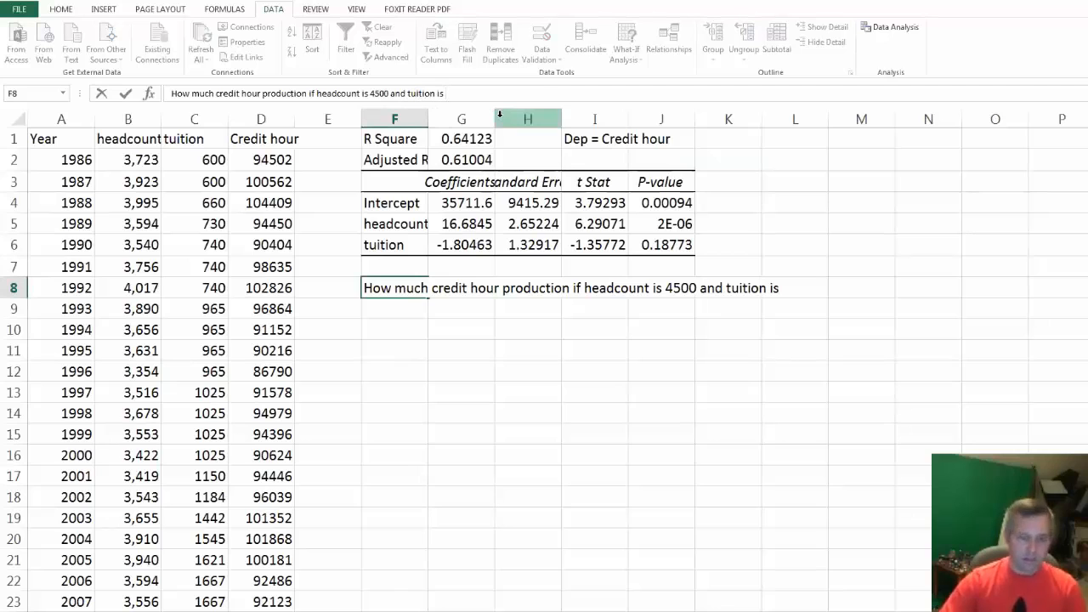
pyautogui.write(' $2,500')
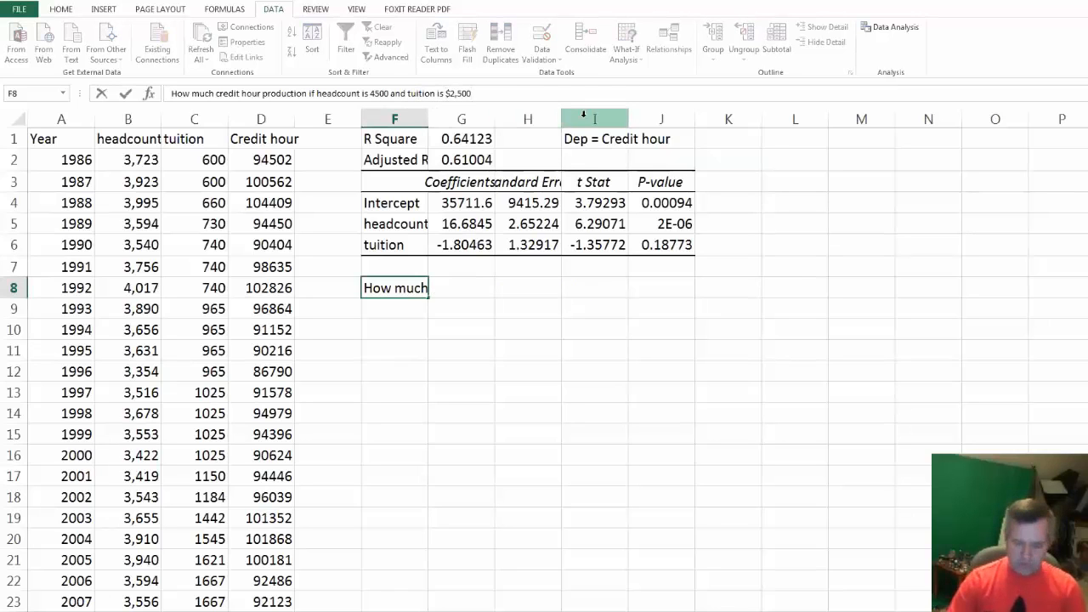
pyautogui.write('?')
pyautogui.press('Return')
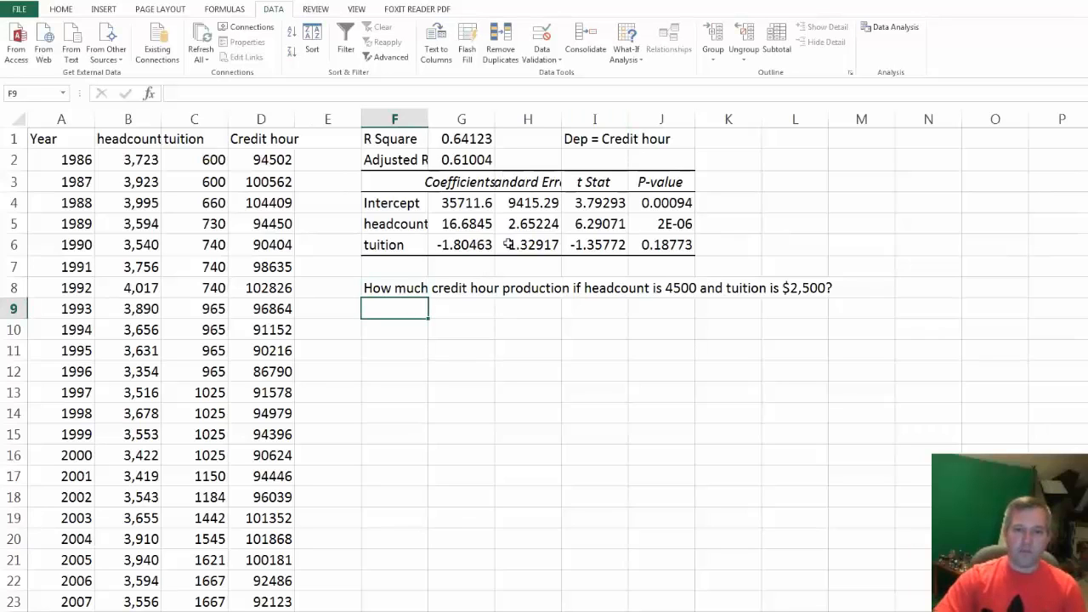
# Add a thousands comma to the headcount in the F8 question so it reads 4,500.
pyautogui.click(416, 292)
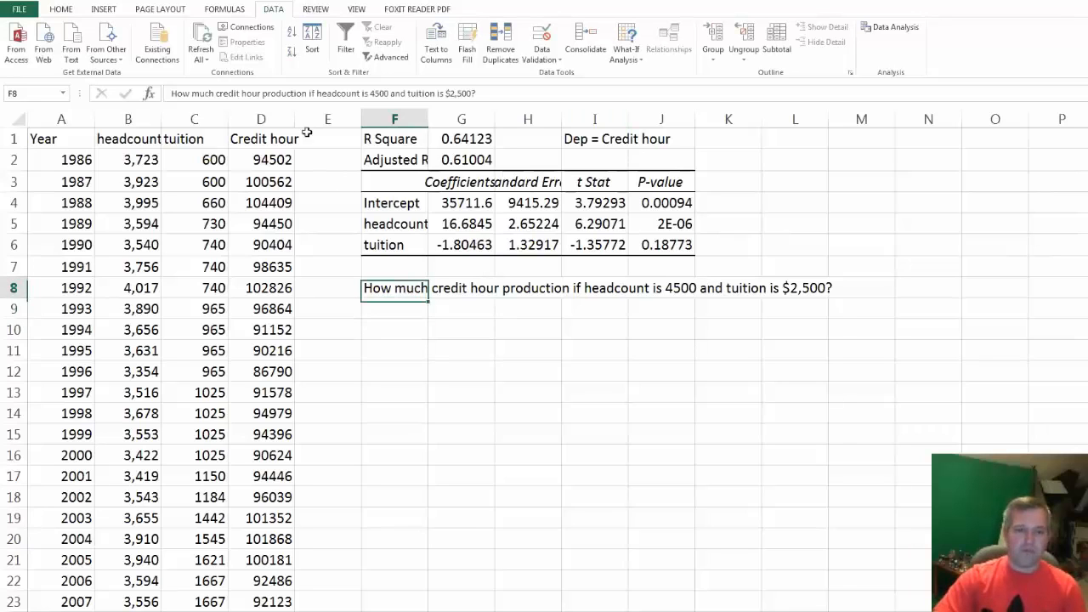
pyautogui.click(374, 93)
pyautogui.write(',')
pyautogui.press('Return')
# Calculate the predicted credit hours in F10 with =35711.6+16.6845*4500-1.80463*2500, using the displayed regression coefficients.
pyautogui.click(413, 330)
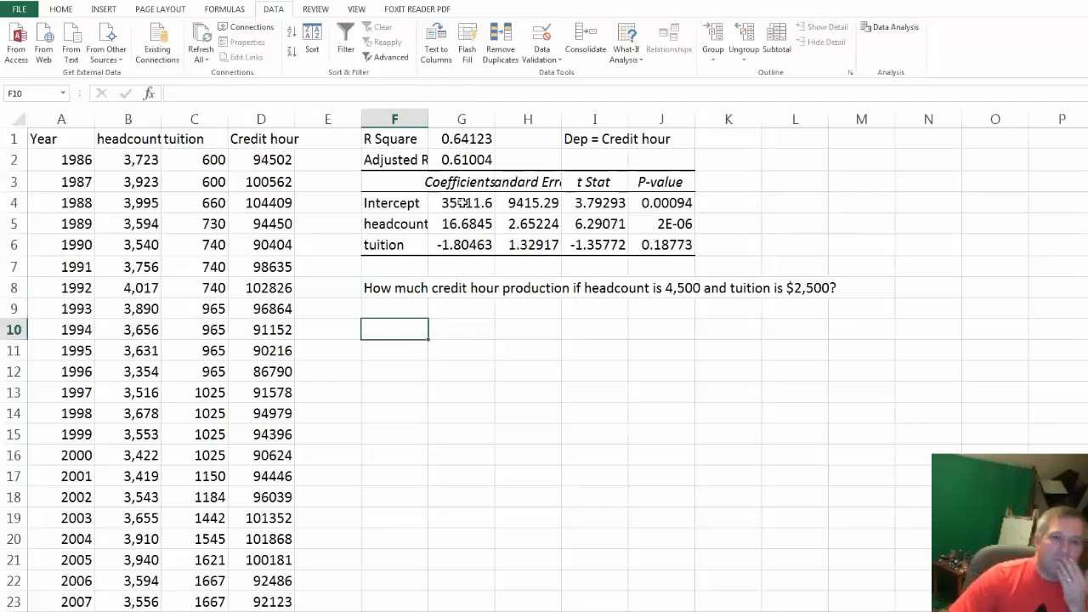
pyautogui.click(465, 202)
pyautogui.click(463, 223)
pyautogui.click(461, 244)
pyautogui.click(463, 223)
pyautogui.click(396, 328)
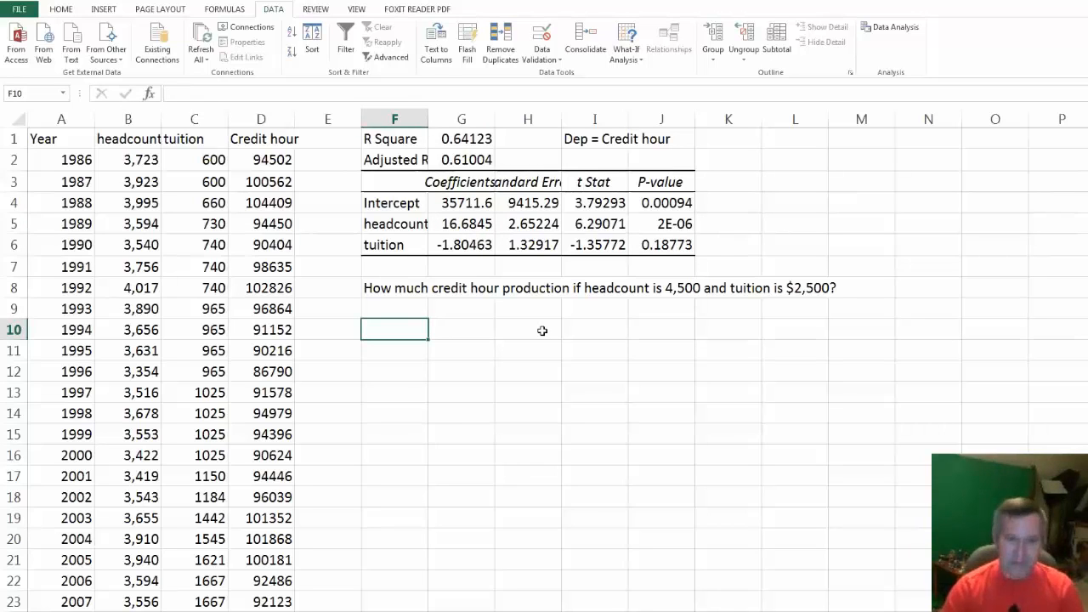
pyautogui.write('=357')
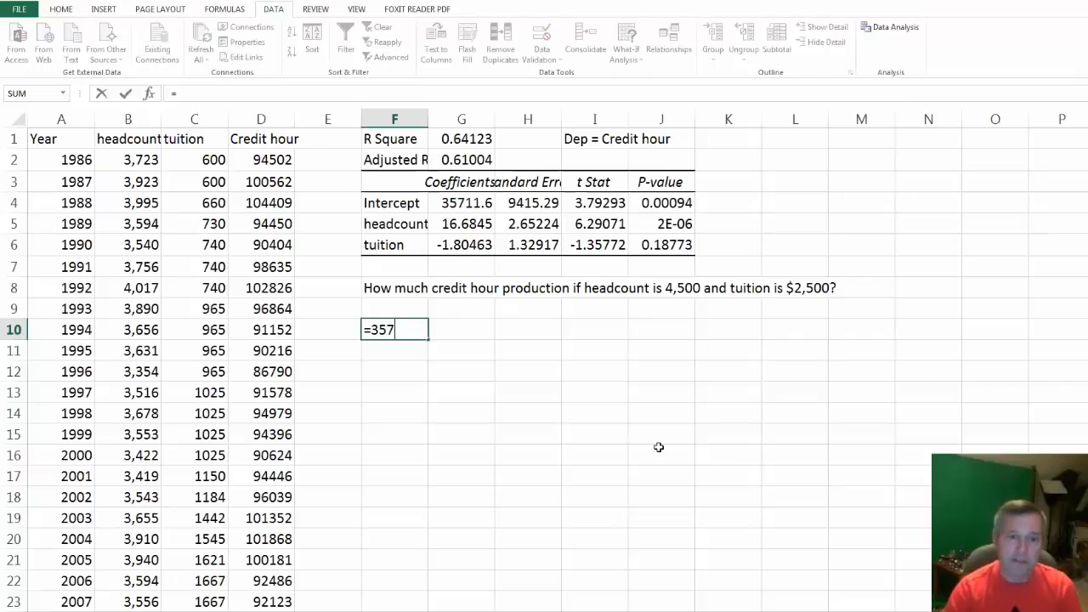
pyautogui.write('11.6+16')
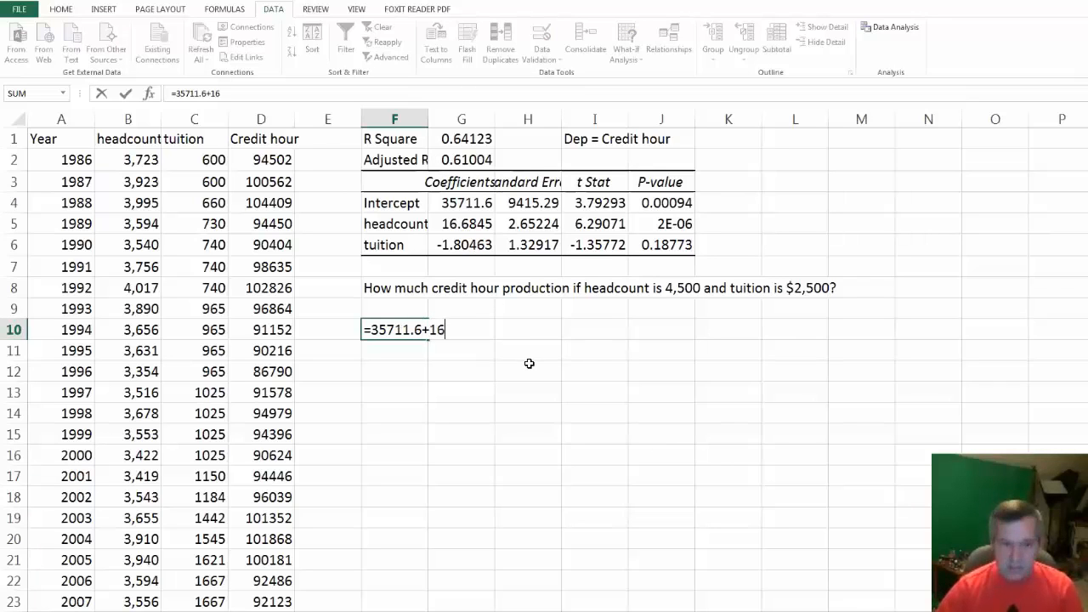
pyautogui.write('.6845*')
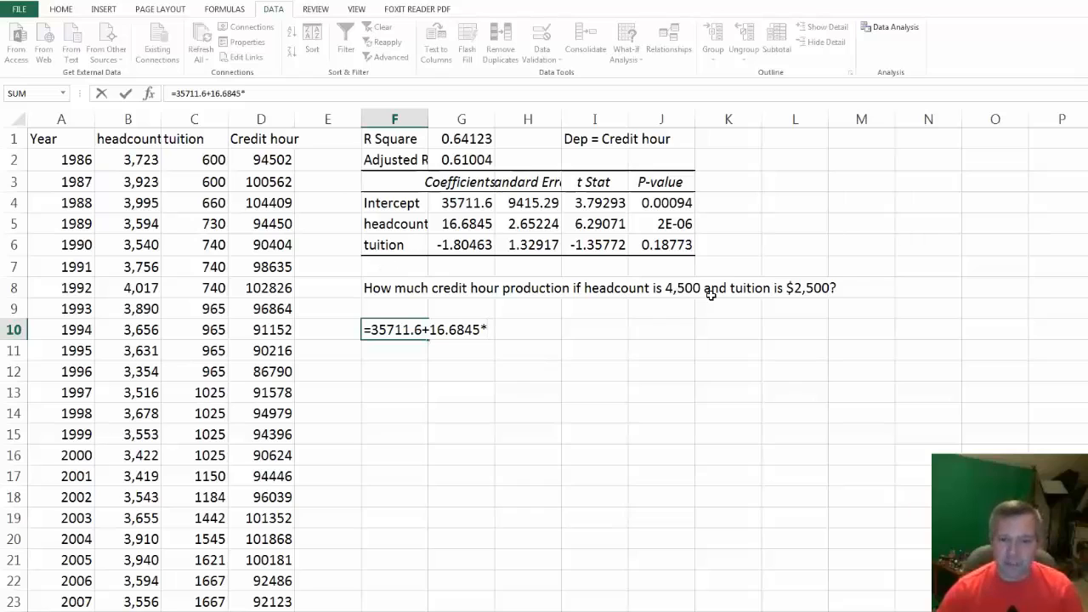
pyautogui.write('4500')
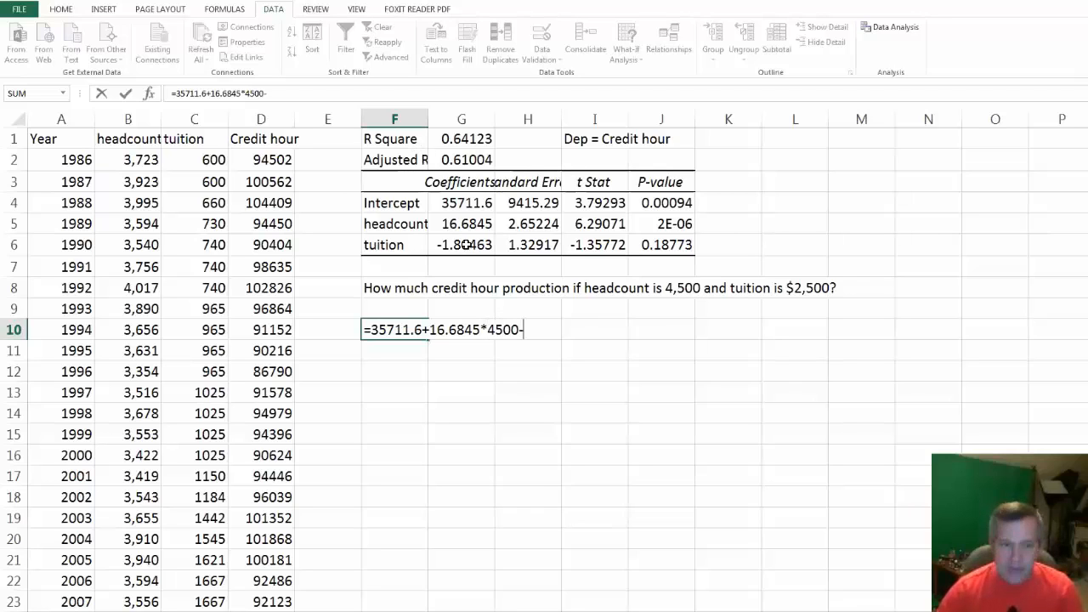
pyautogui.write('-1.80463')
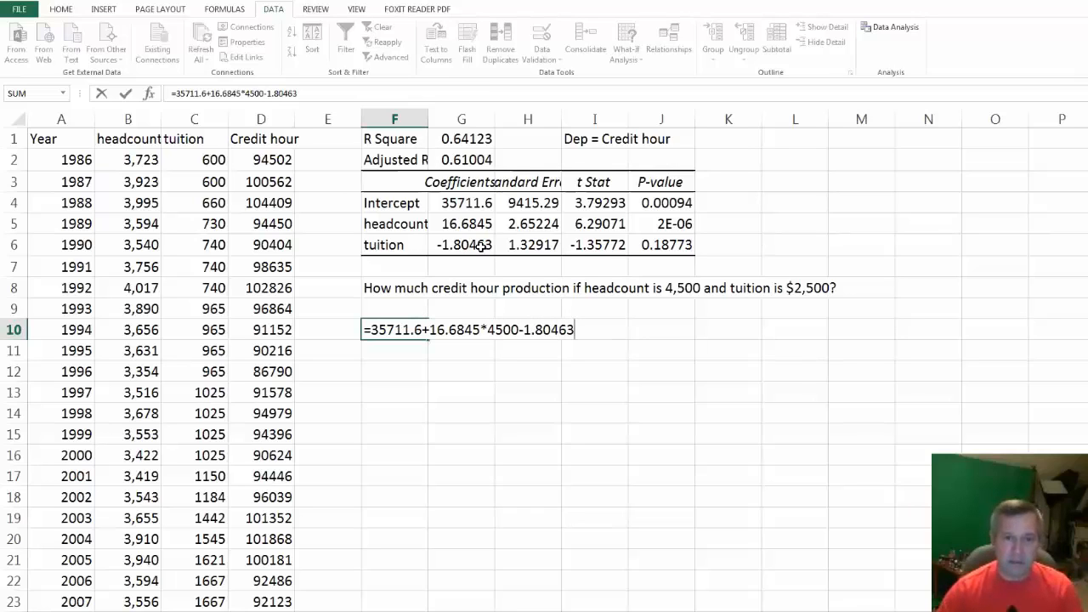
pyautogui.write('*2500')
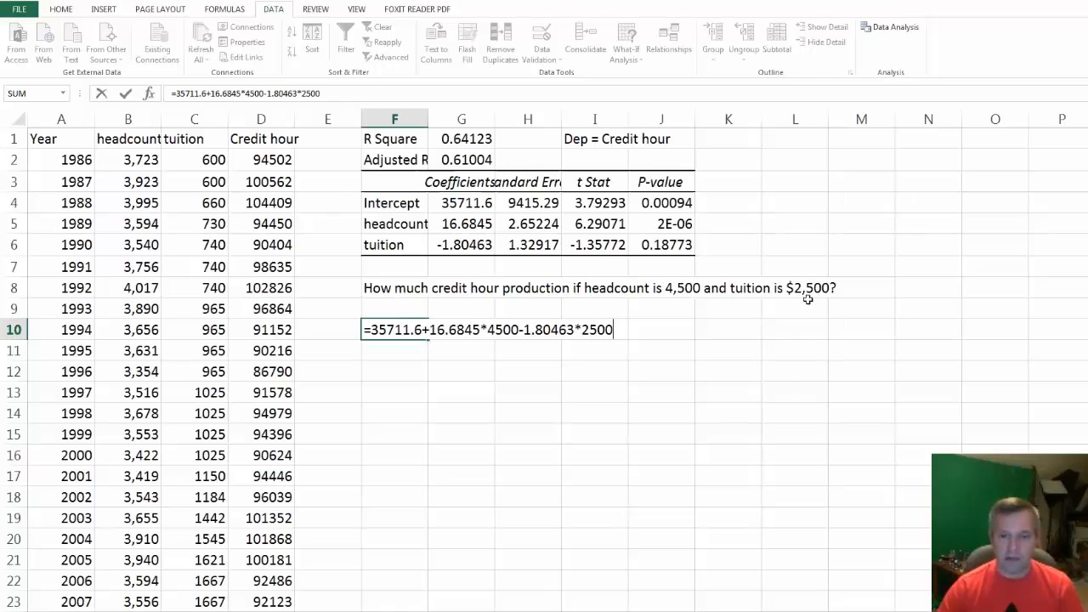
pyautogui.press('Return')
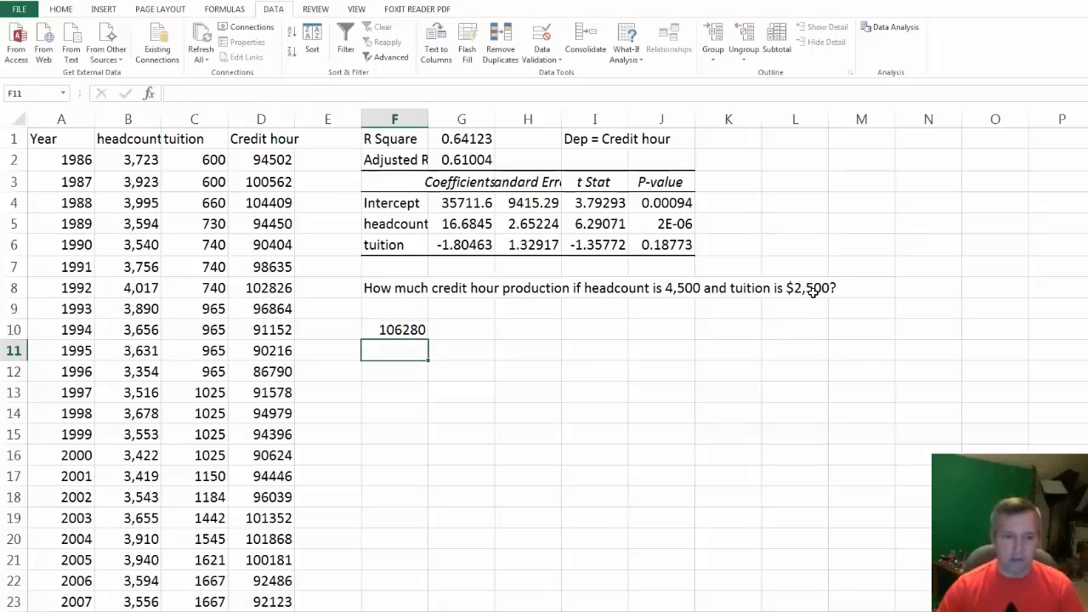
# Format the F10 prediction with a thousands separator and no decimal places.
pyautogui.press('Up')
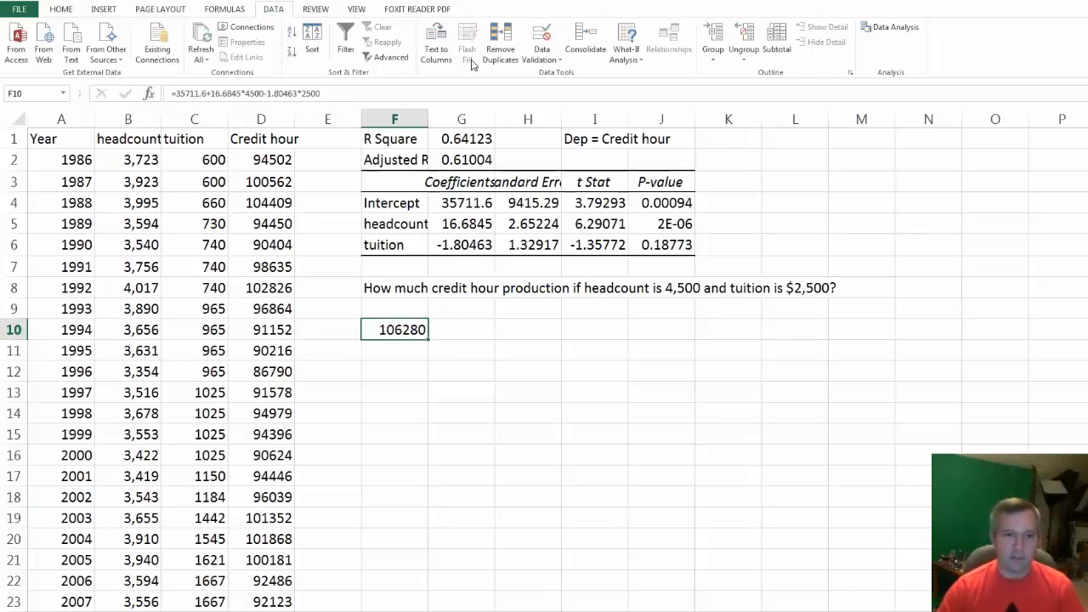
pyautogui.click(60, 8)
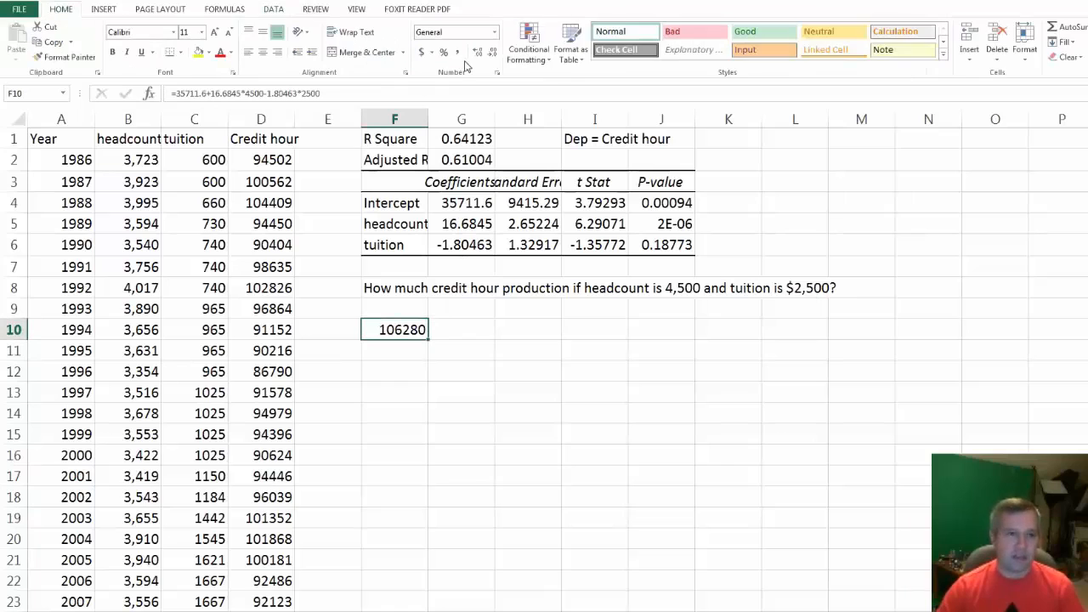
pyautogui.click(458, 54)
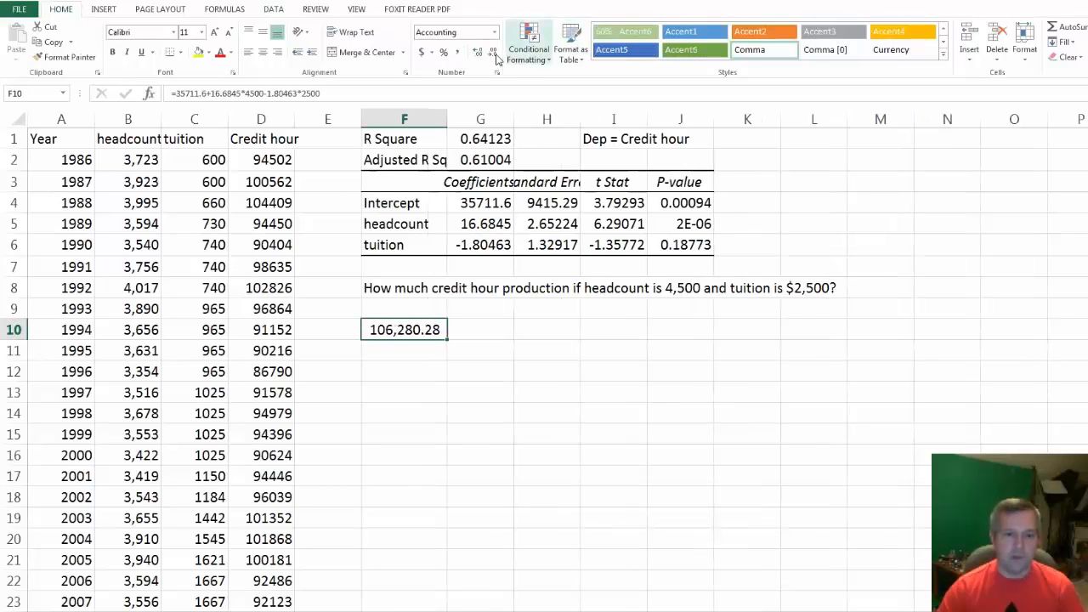
pyautogui.click(492, 52)
pyautogui.click(492, 52)
pyautogui.click(419, 364)
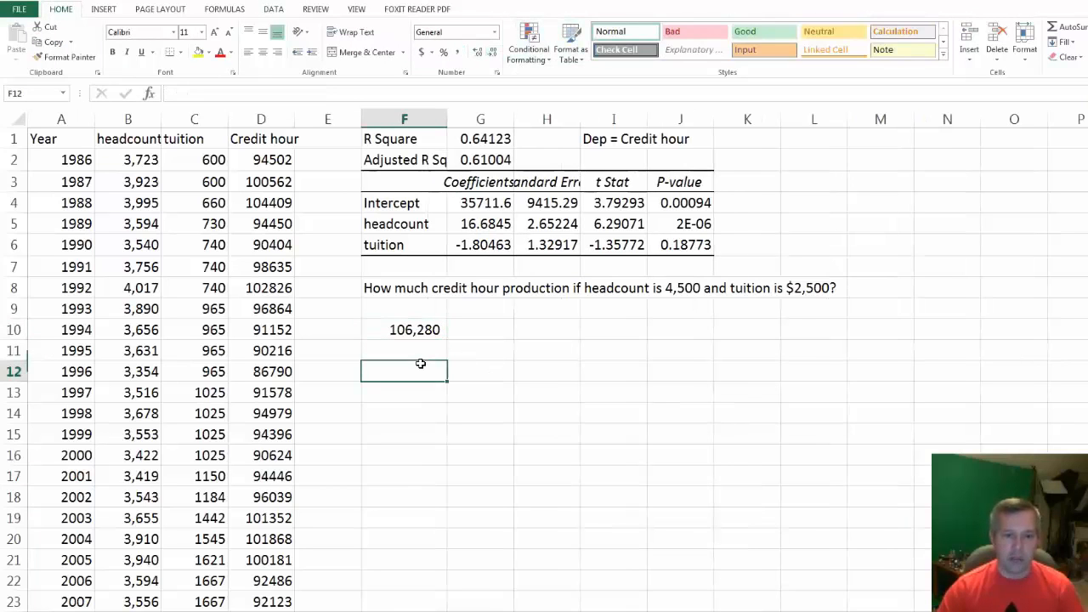
# Review the F10 formula against the intercept, headcount and tuition coefficients.
pyautogui.click(419, 332)
pyautogui.click(333, 95)
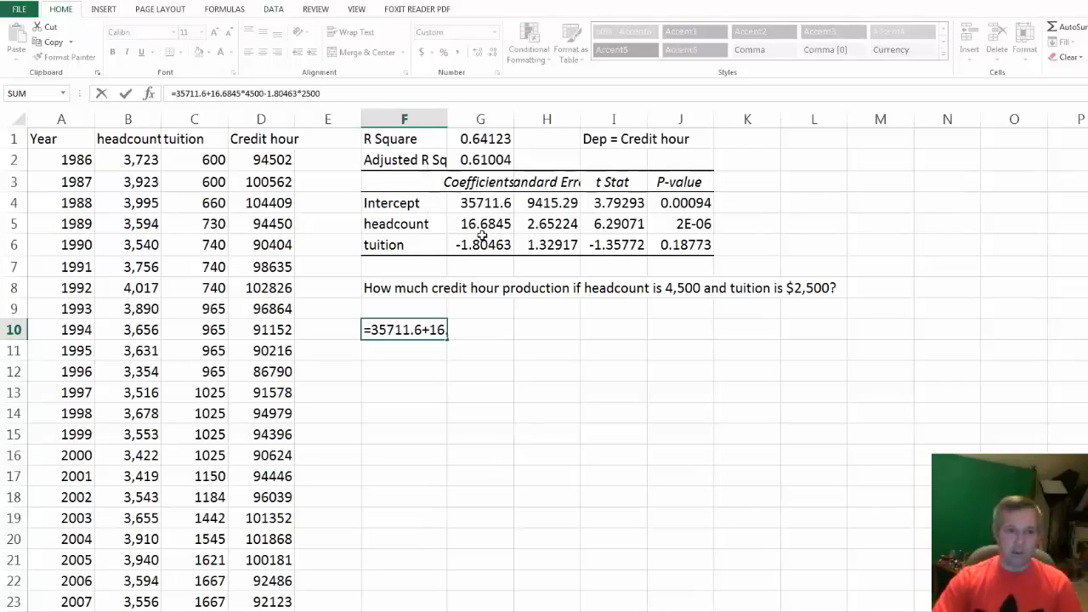
pyautogui.press('Return')
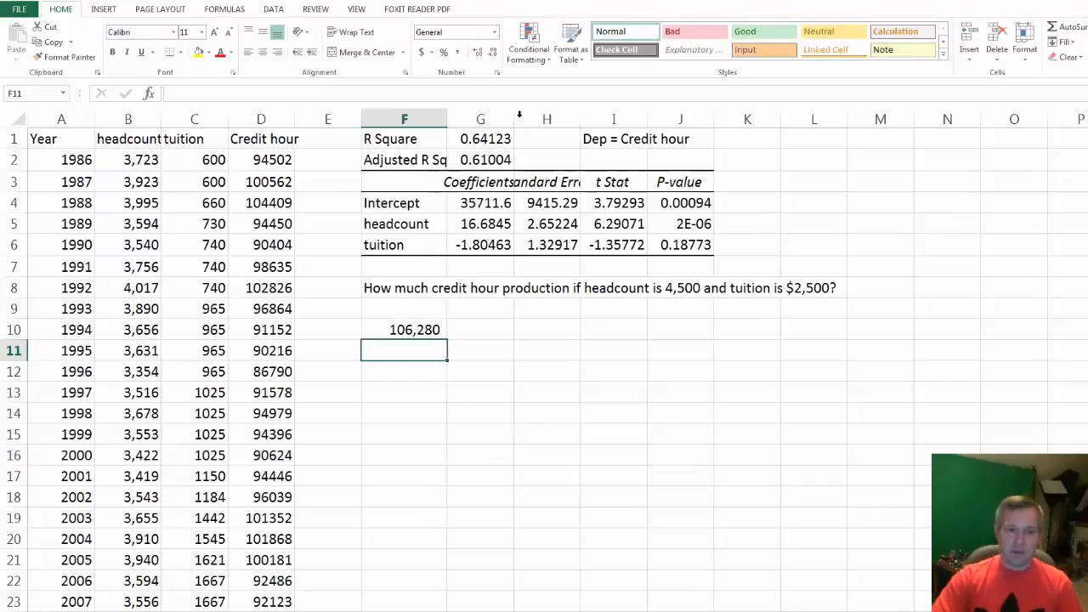
# Widen column G to show more coefficient digits and enter =35711.57273+16.68446128*4500-1.804631078*2500 in F11.
pyautogui.moveTo(514, 119); pyautogui.dragTo(545, 118)
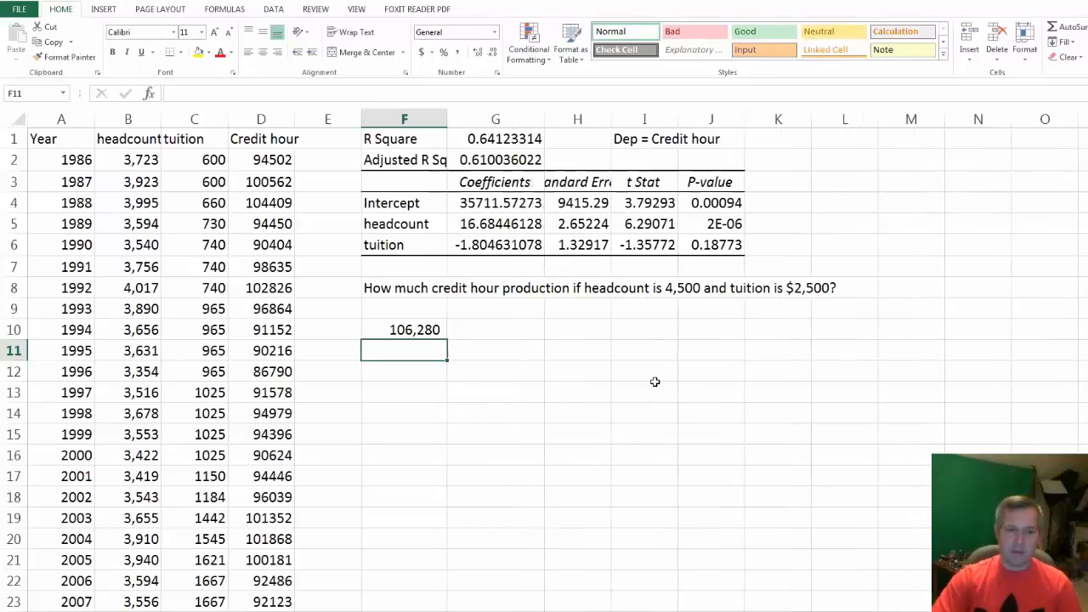
pyautogui.write('=')
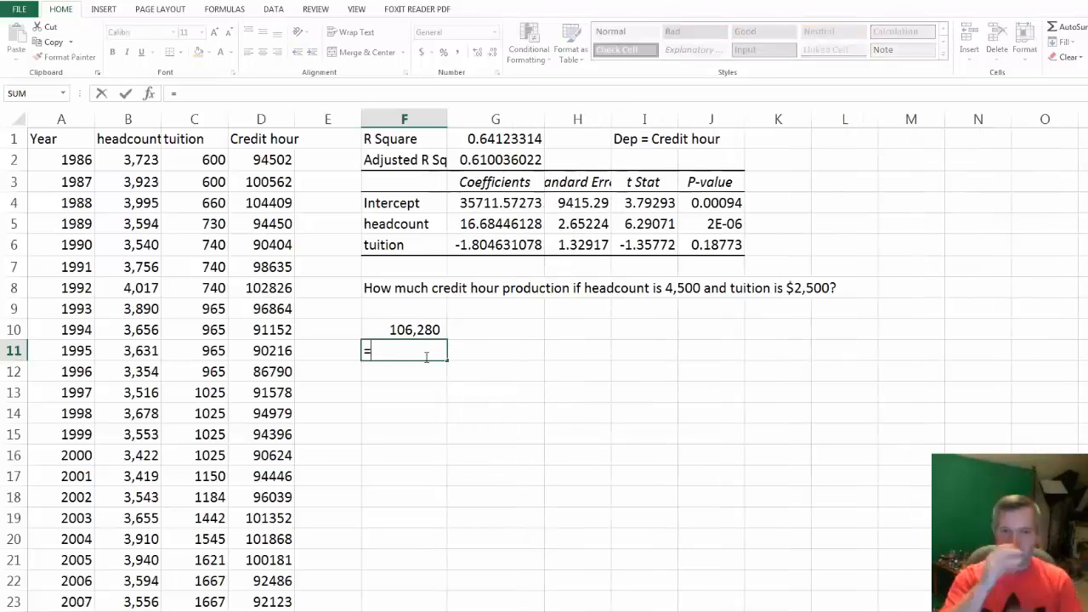
pyautogui.write('357')
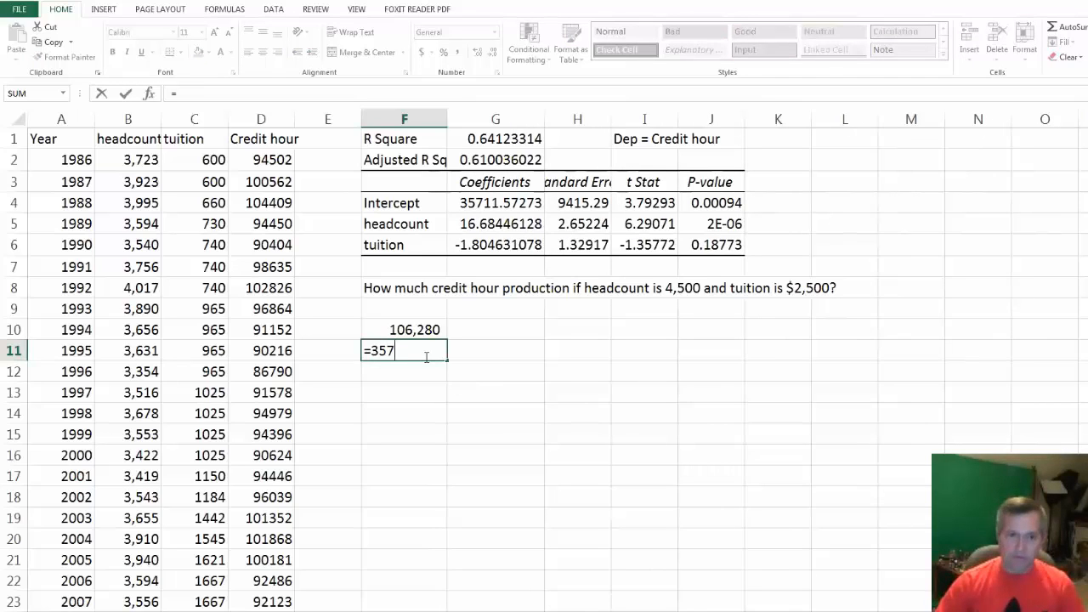
pyautogui.write('11.57')
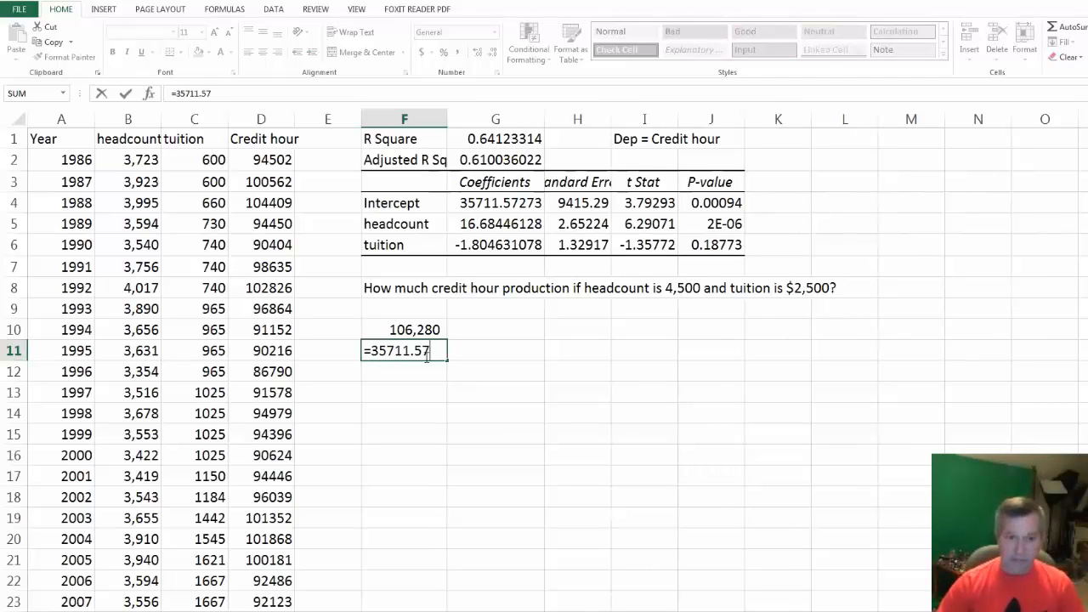
pyautogui.write('273+')
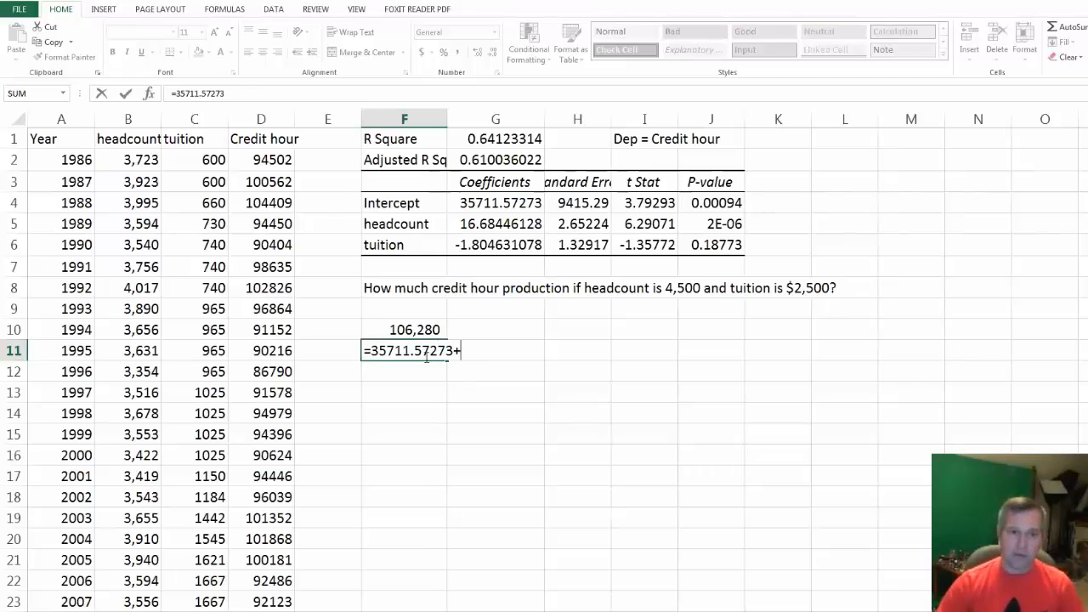
pyautogui.write('16.68446128*4500-1.804631078')
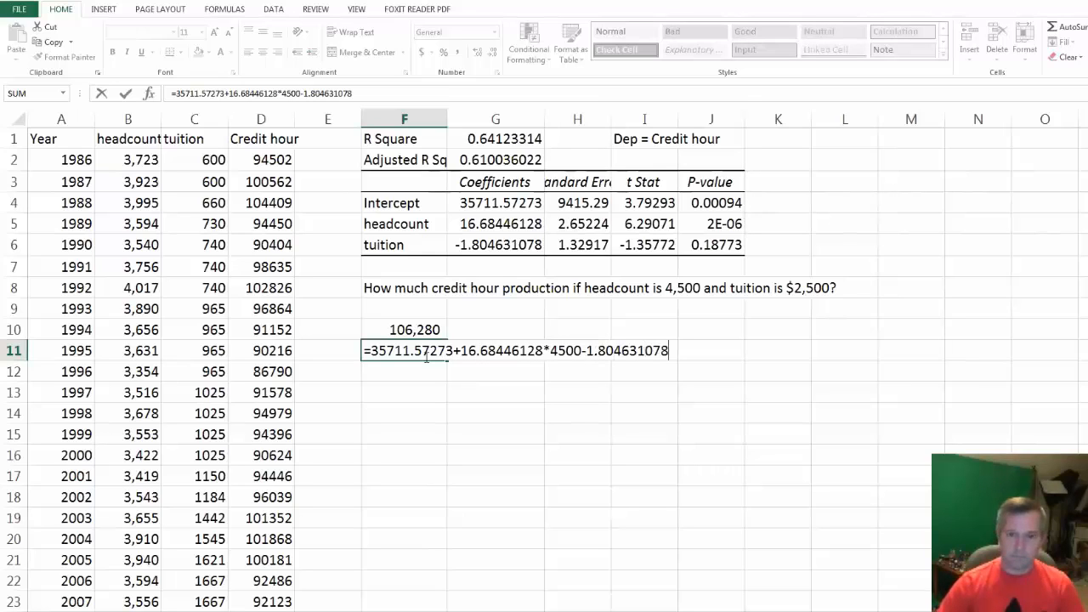
pyautogui.write('*2500')
pyautogui.press('Return')
# Format F11 with a thousands separator and show both predictions in F10 and F11 with two decimals.
pyautogui.click(427, 358)
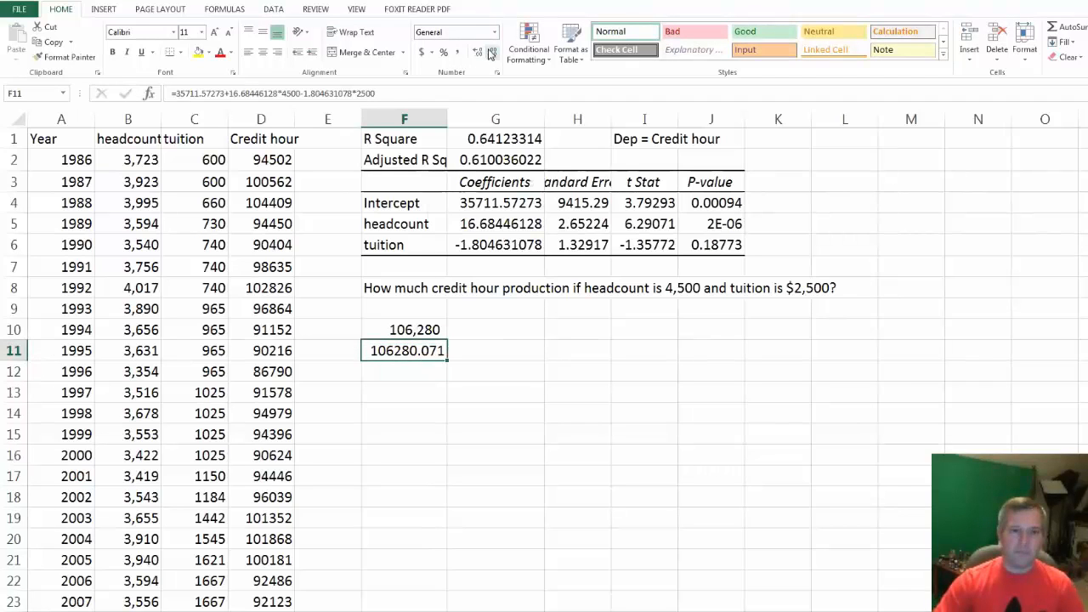
pyautogui.click(458, 53)
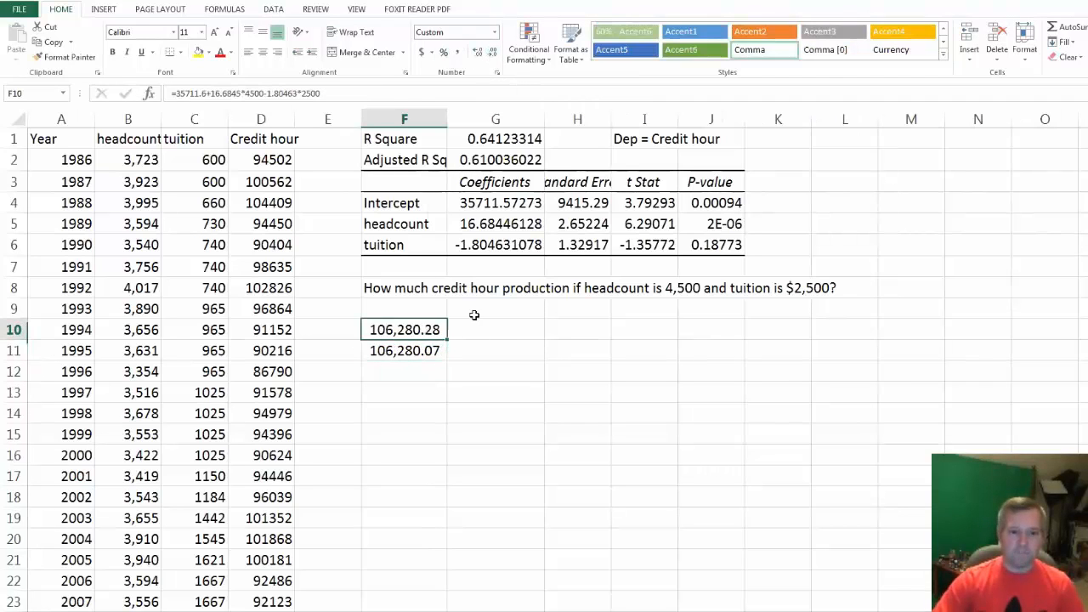
pyautogui.click(477, 374)
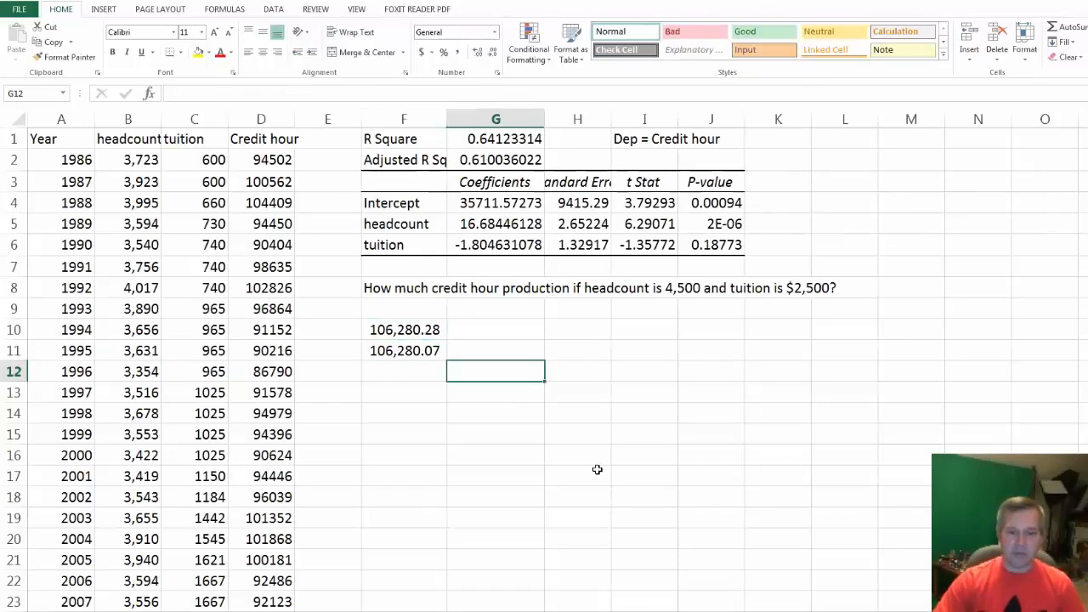
# Widen column G further and extend the coefficients in G4:G6 to 19 decimal places.
pyautogui.click(404, 391)
pyautogui.moveTo(545, 119); pyautogui.dragTo(651, 119)
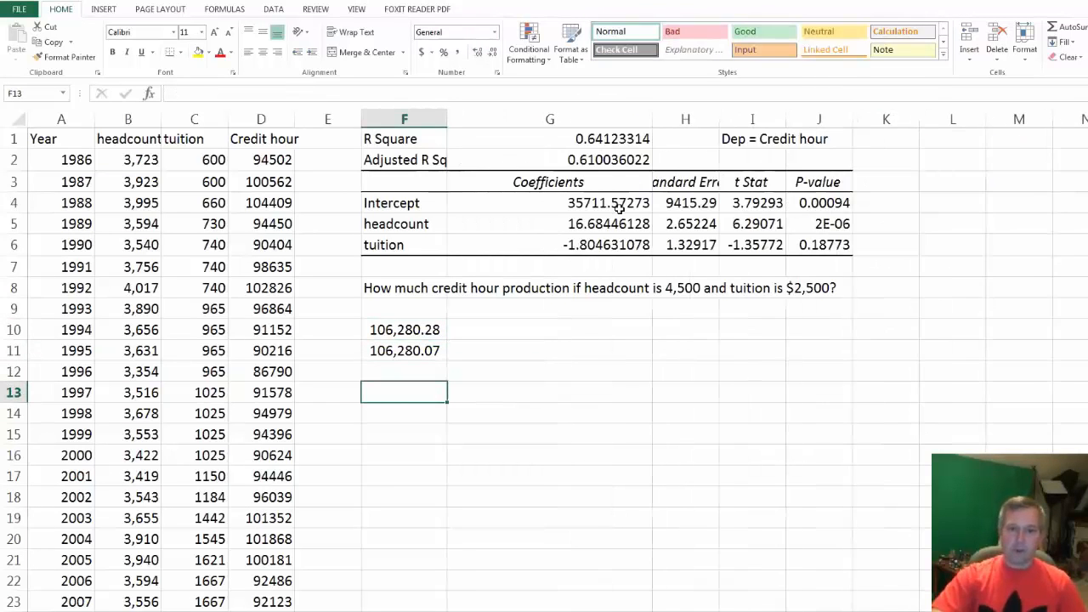
pyautogui.moveTo(598, 202); pyautogui.dragTo(595, 247)
pyautogui.click(476, 54)
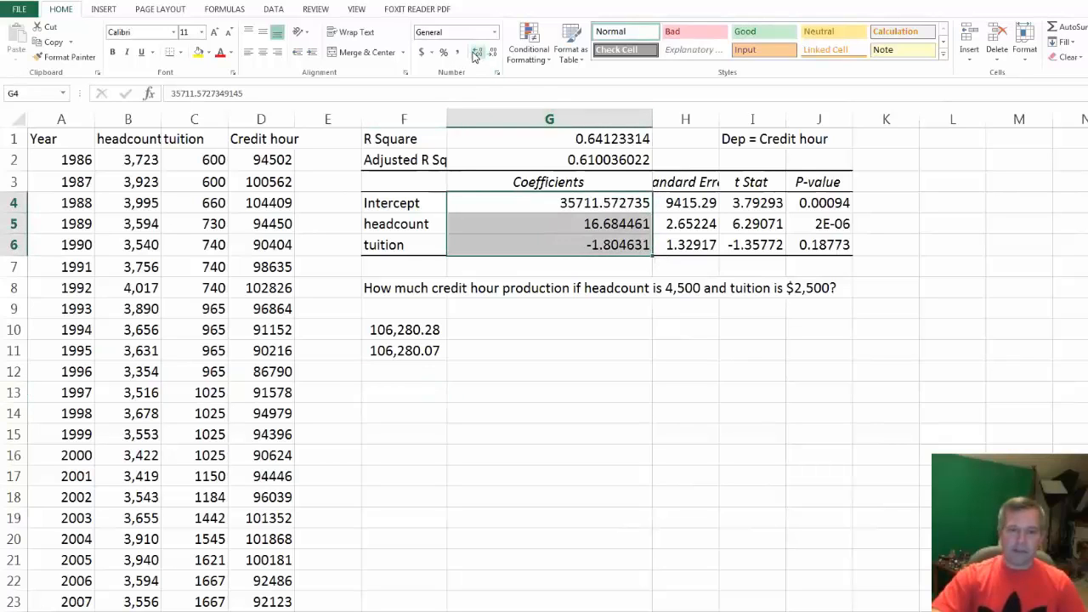
pyautogui.click(476, 53)
pyautogui.click(476, 53)
pyautogui.click(475, 53)
pyautogui.doubleClick(476, 53)
pyautogui.doubleClick(476, 53)
pyautogui.doubleClick(476, 54)
pyautogui.doubleClick(475, 54)
pyautogui.click(476, 54)
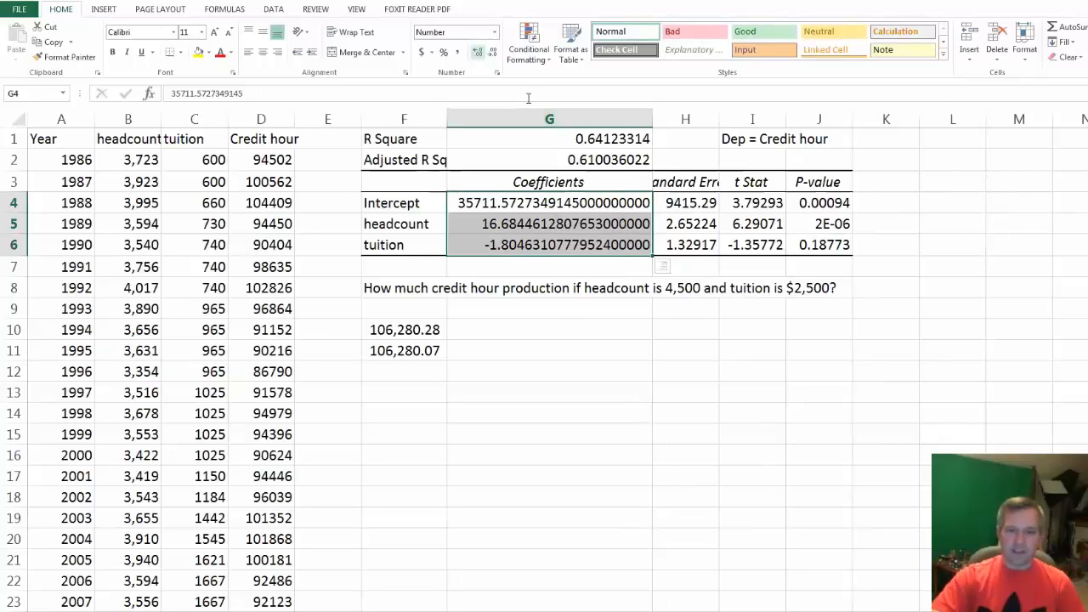
# Reduce the coefficients in G4:G6 to five decimal places and narrow column G to fit them.
pyautogui.tripleClick(496, 57)
pyautogui.tripleClick(496, 56)
pyautogui.doubleClick(497, 56)
pyautogui.tripleClick(497, 56)
pyautogui.tripleClick(496, 56)
pyautogui.click(411, 375)
pyautogui.click(410, 391)
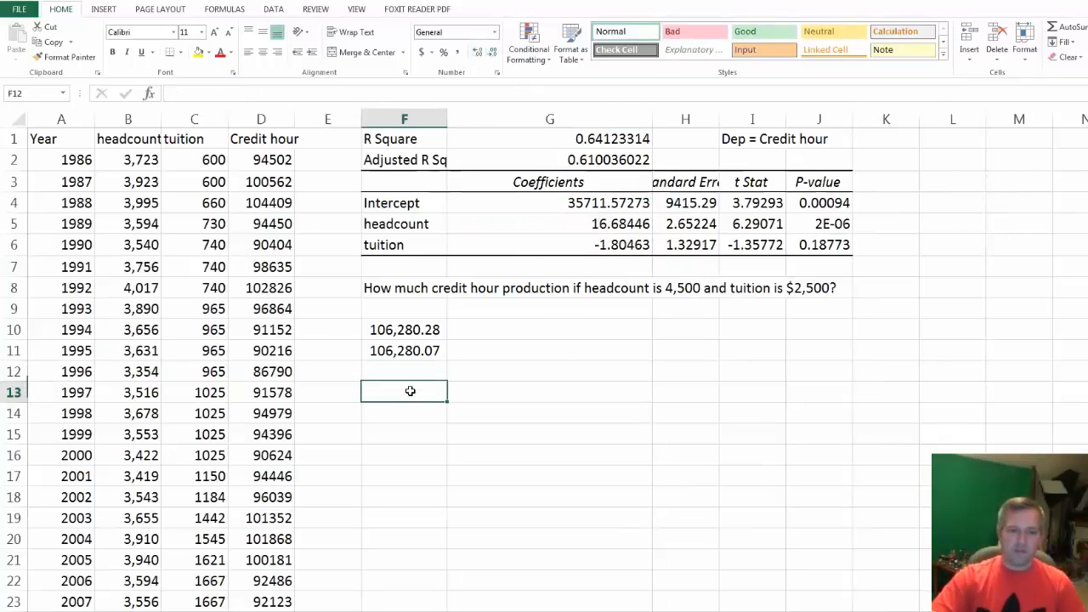
pyautogui.moveTo(652, 118); pyautogui.dragTo(539, 114)
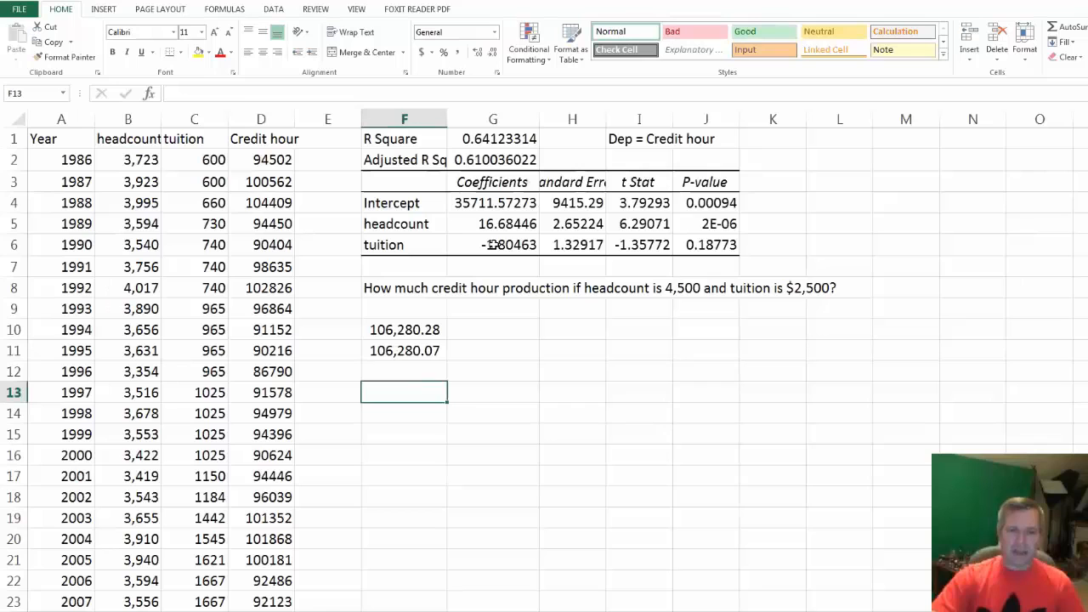
# Calculate the prediction in F13 from the coefficient cells with =G4+G5*4500+G6*2500.
pyautogui.click(513, 226)
pyautogui.click(500, 238)
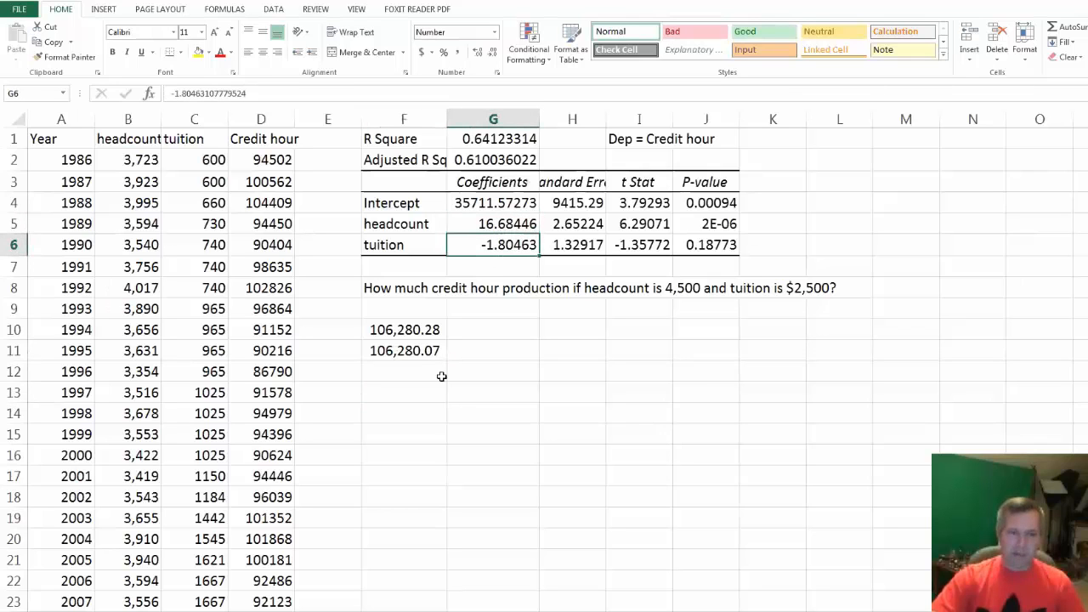
pyautogui.click(398, 395)
pyautogui.write('=')
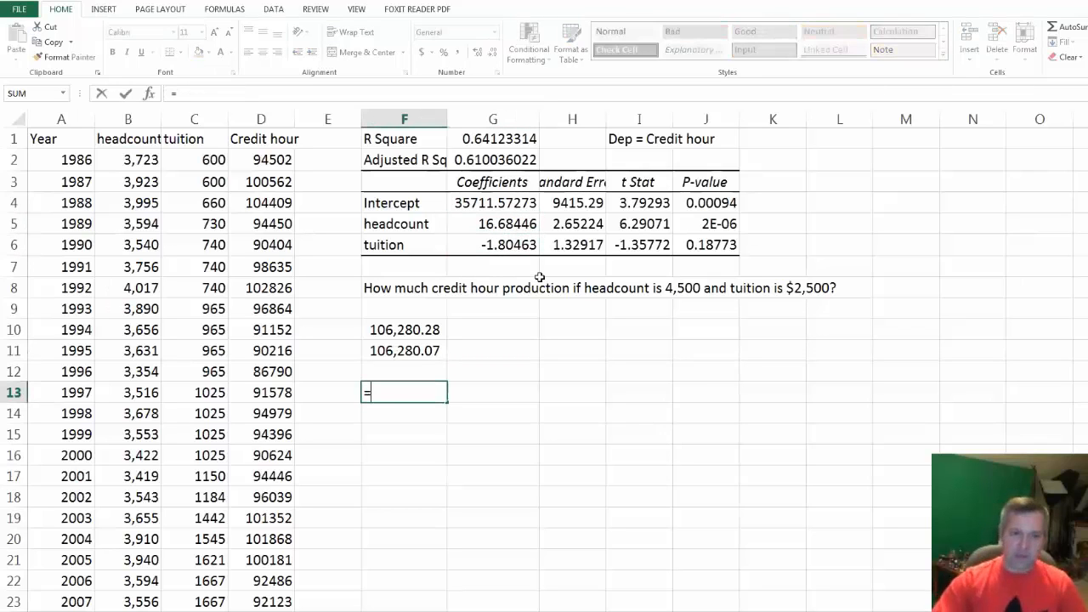
pyautogui.click(507, 204)
pyautogui.write('+')
pyautogui.click(466, 223)
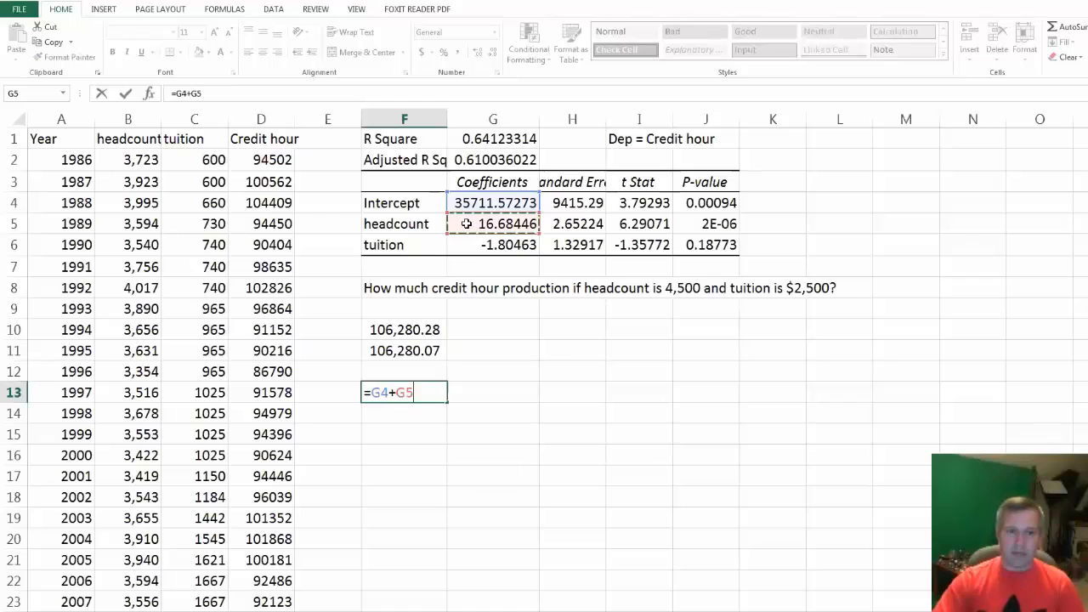
pyautogui.write('*4500+')
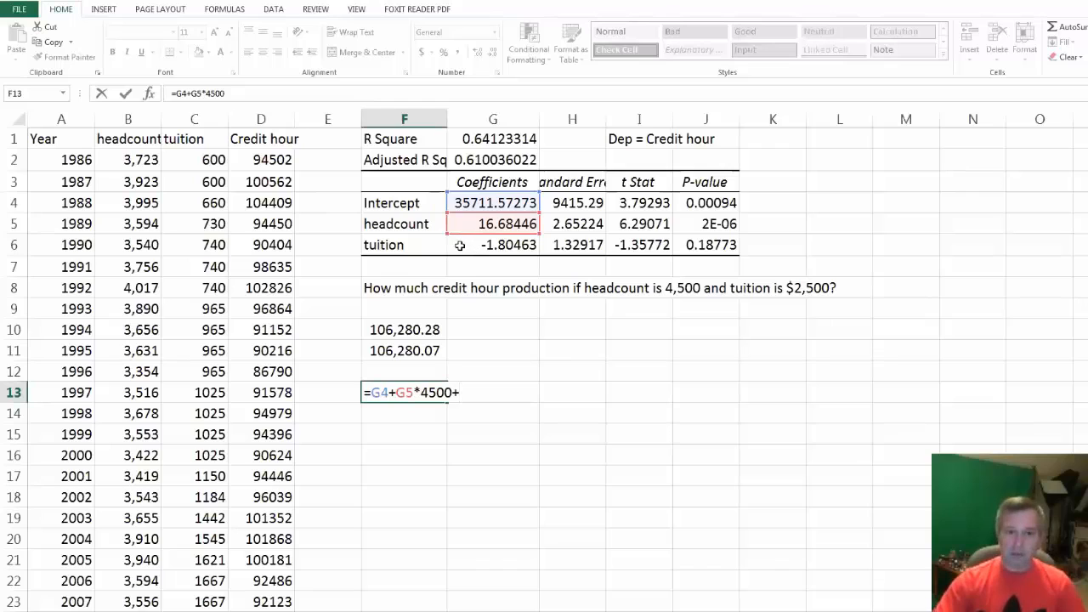
pyautogui.click(459, 245)
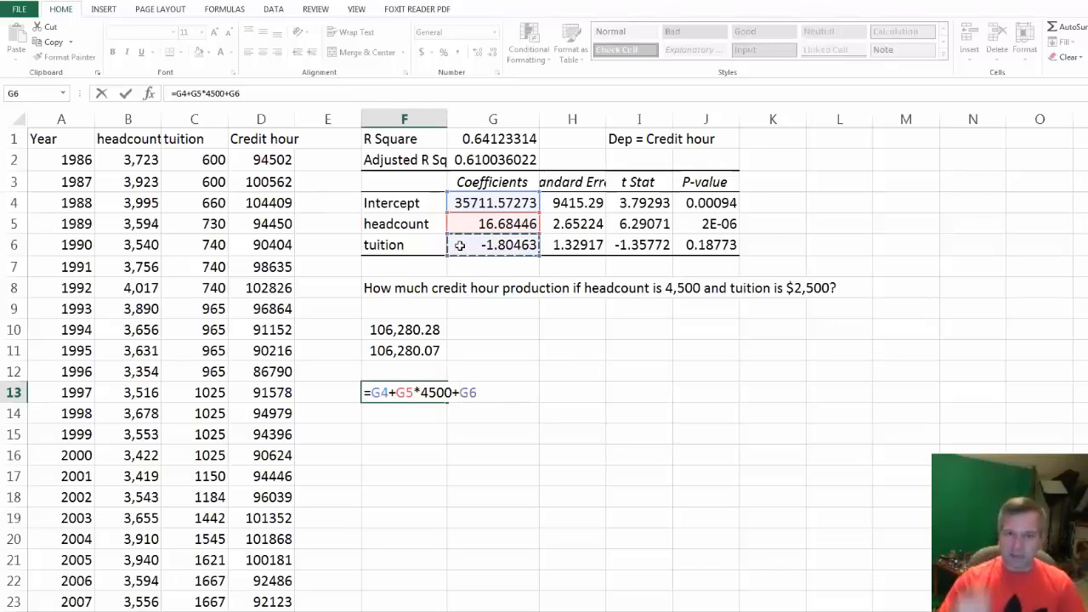
pyautogui.write('*25')
pyautogui.press('Return')
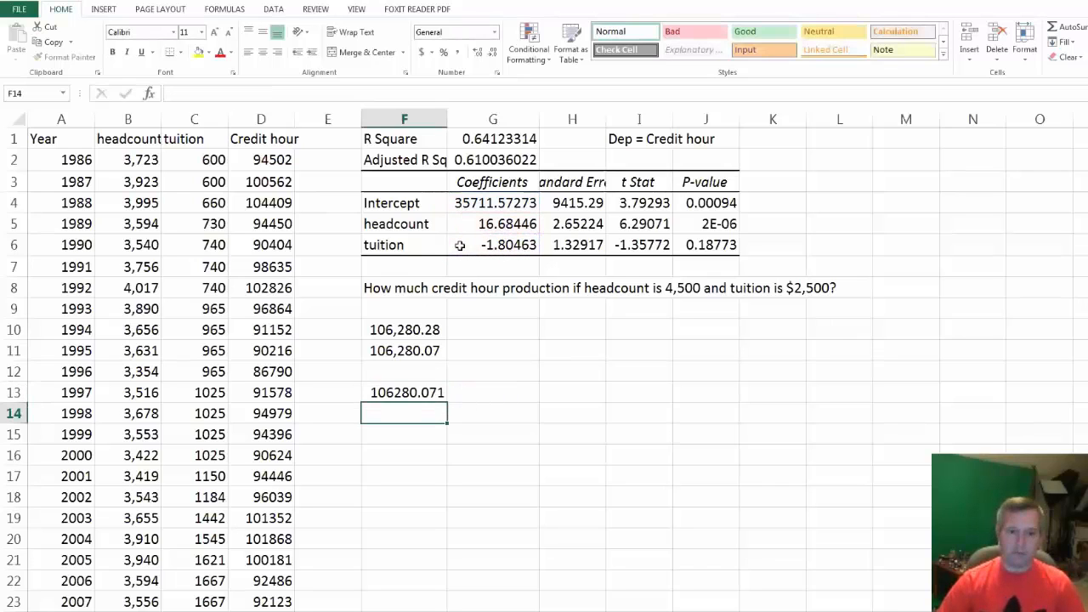
# Compare the typed coefficient values in F11's formula with the cell references in F13's formula.
pyautogui.press('Up')
pyautogui.click(431, 352)
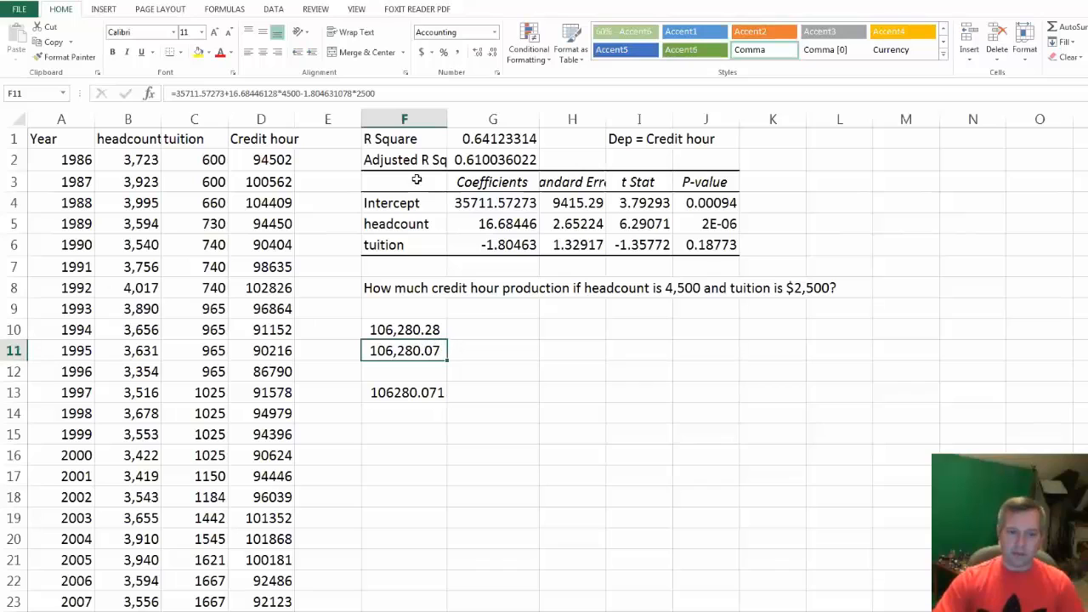
pyautogui.click(397, 94)
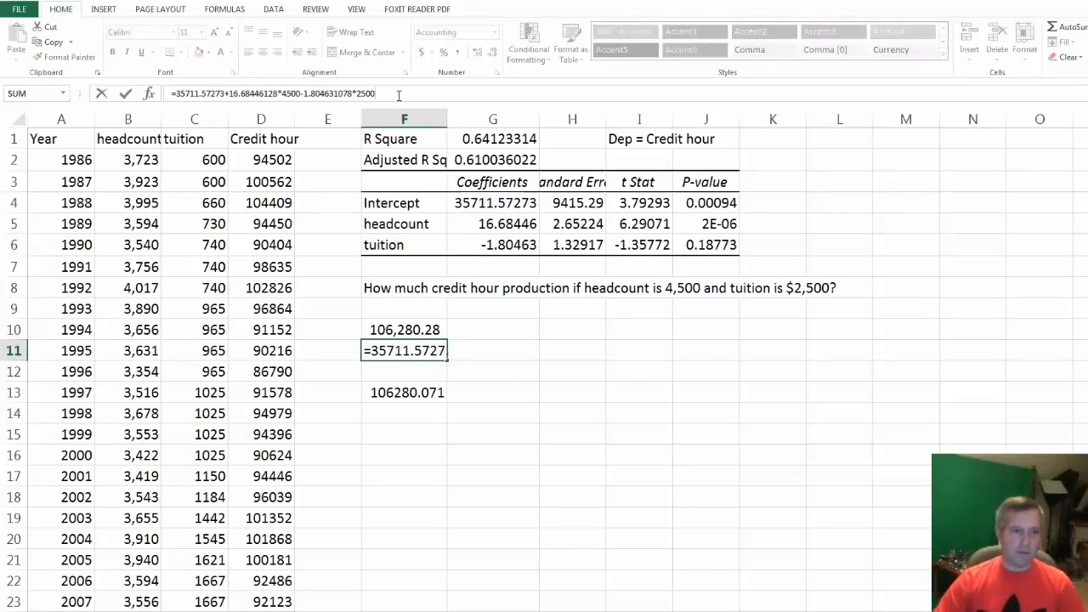
pyautogui.press('Return')
pyautogui.press('Down')
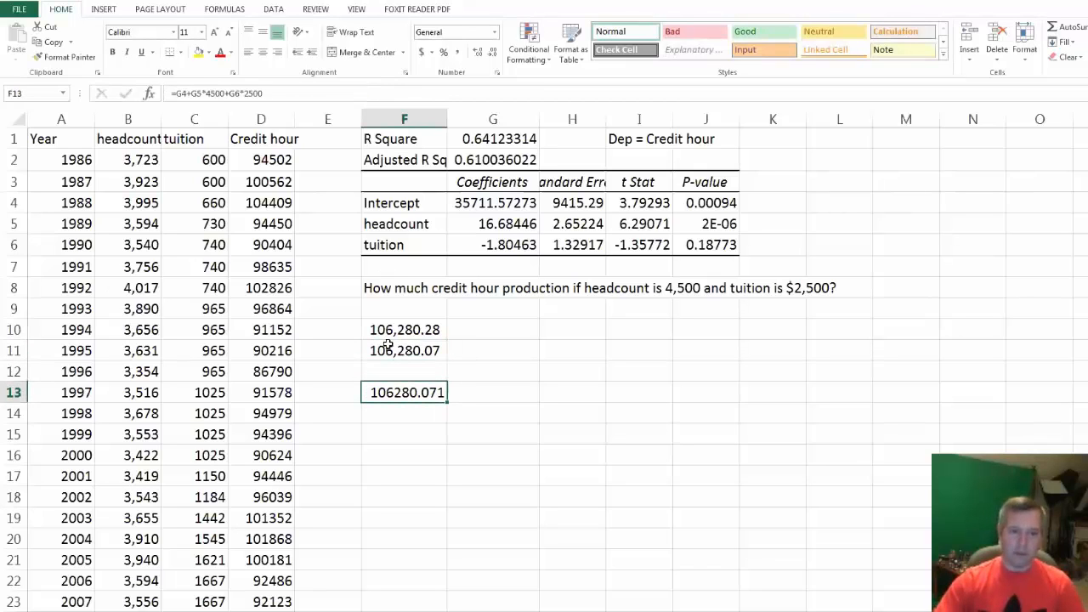
pyautogui.click(423, 330)
# Narrow column G and round the displayed coefficients in G4:G6 to zero decimal places.
pyautogui.moveTo(538, 119); pyautogui.dragTo(519, 119)
pyautogui.click(502, 203)
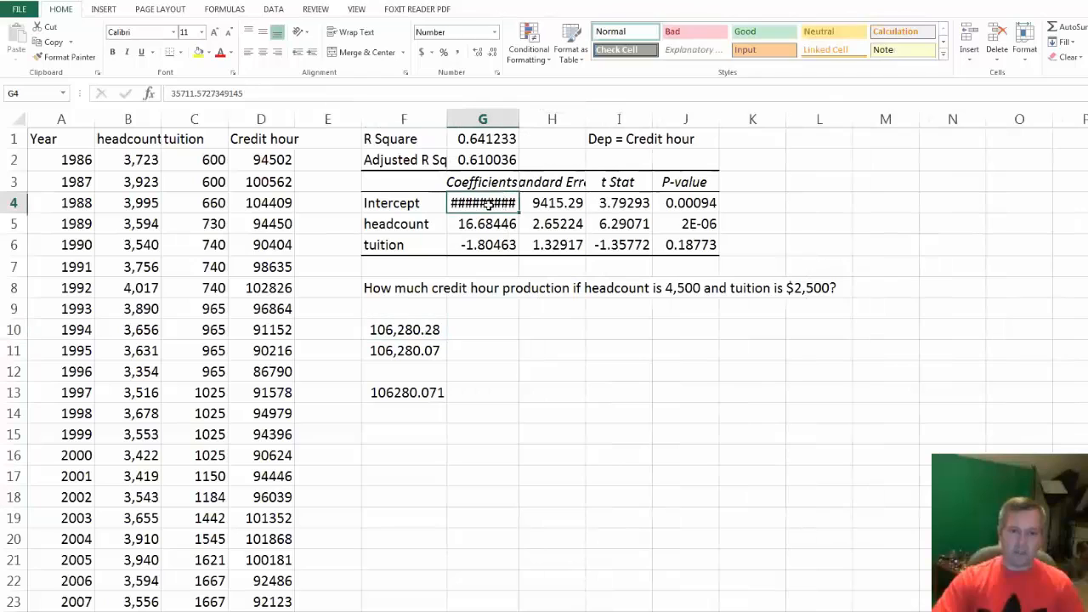
pyautogui.moveTo(502, 202); pyautogui.dragTo(489, 244)
pyautogui.click(492, 51)
pyautogui.click(492, 52)
pyautogui.click(492, 52)
pyautogui.click(492, 52)
pyautogui.click(492, 52)
pyautogui.click(484, 337)
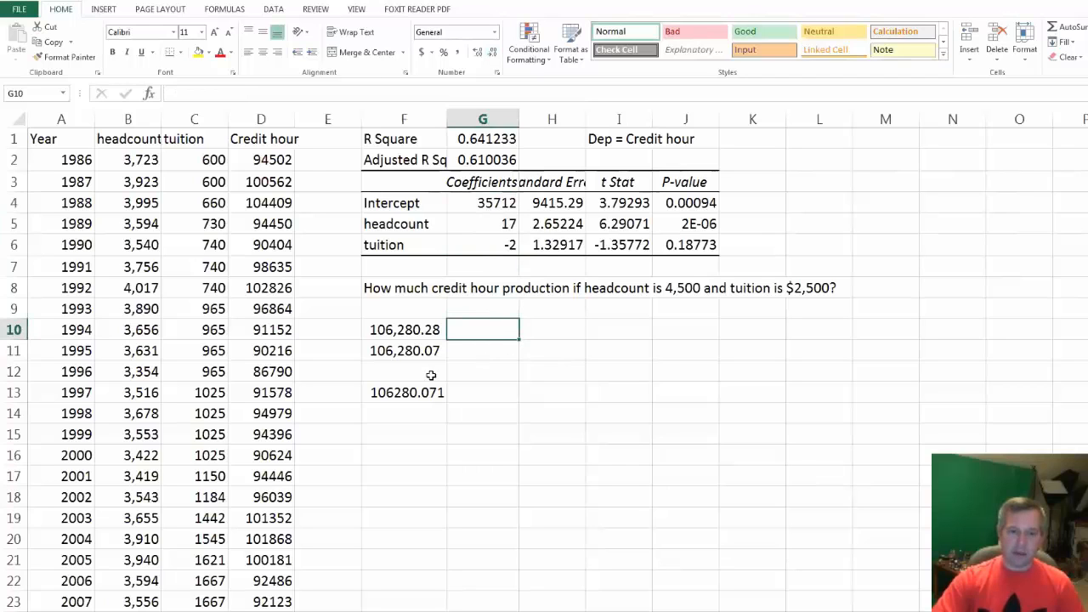
# Try a prediction from the rounded coefficients in F15 with =35712+17*4500-2*2500, and clear the cell again.
pyautogui.click(414, 433)
pyautogui.write('=')
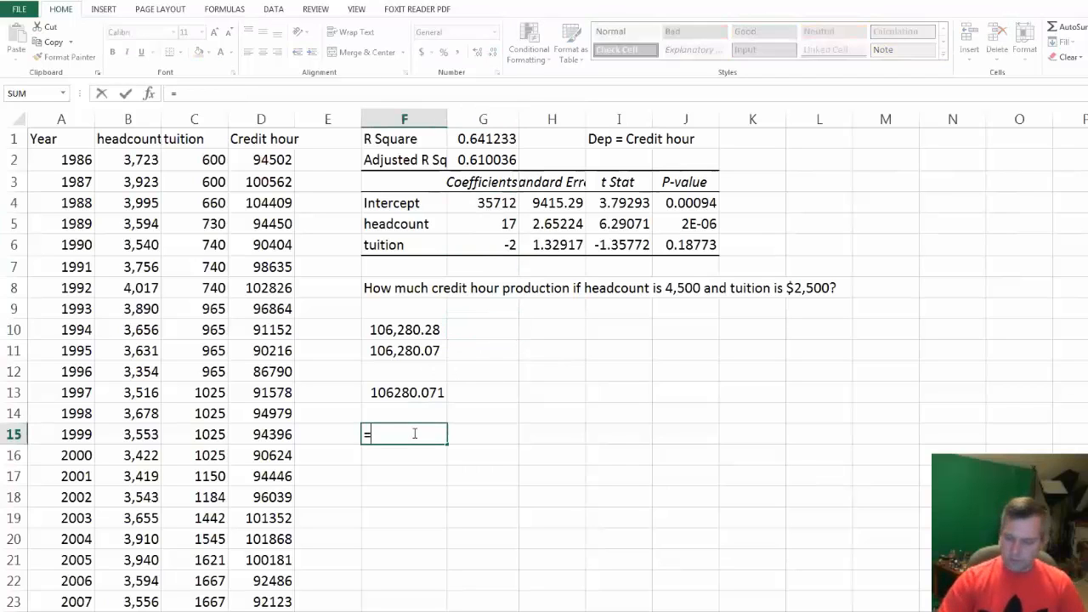
pyautogui.write('35712+1')
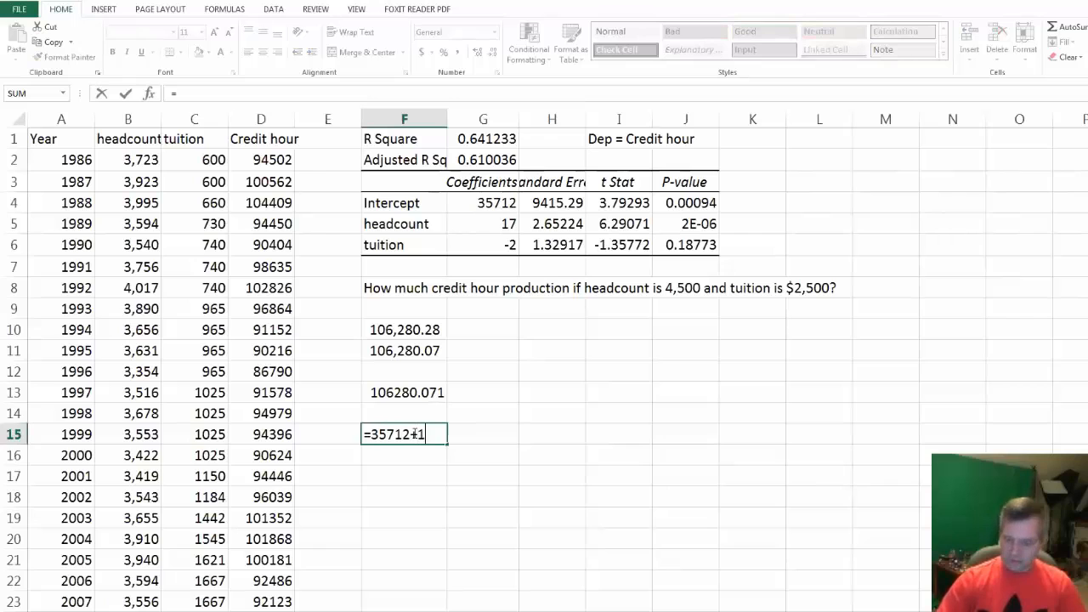
pyautogui.write('7*4500-')
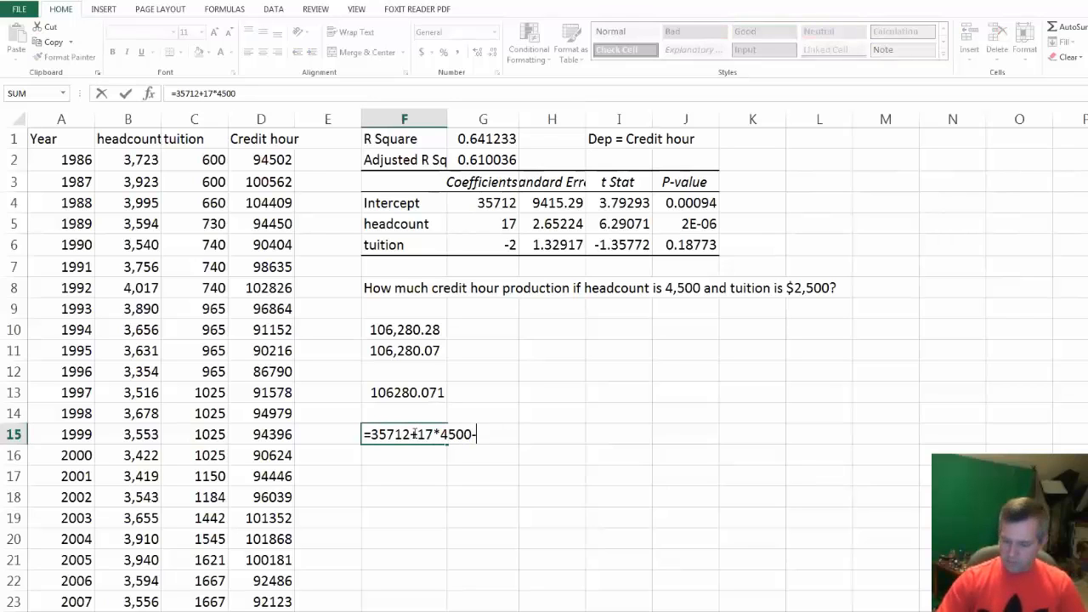
pyautogui.write('2*2500')
pyautogui.press('Return')
pyautogui.click(414, 433)
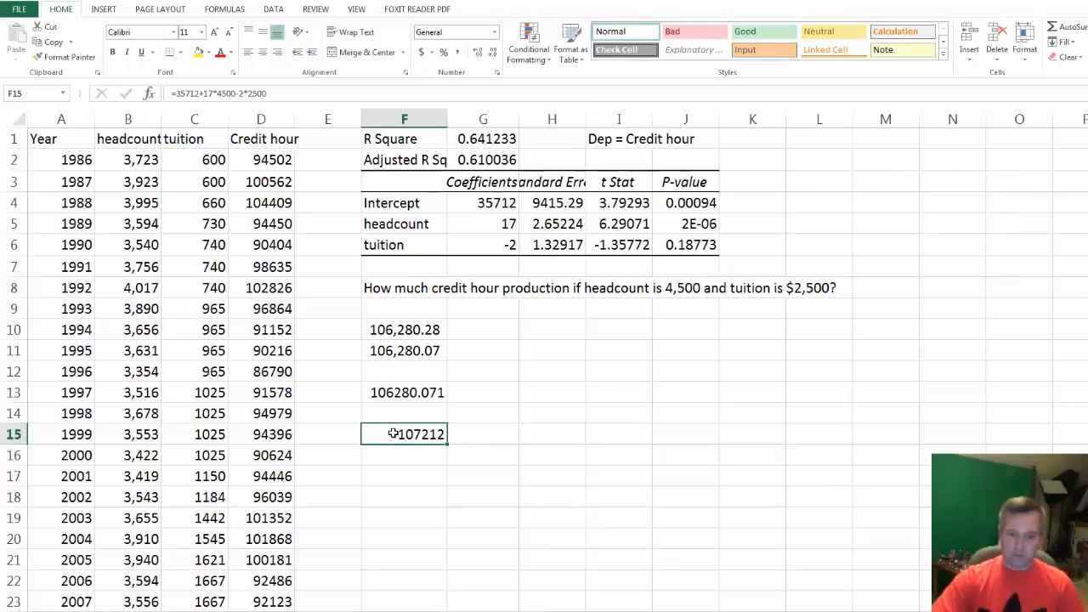
pyautogui.press('Delete')
# Examine which coefficient cells the prediction formula in F13 refers to.
pyautogui.press('Up')
pyautogui.press('Up')
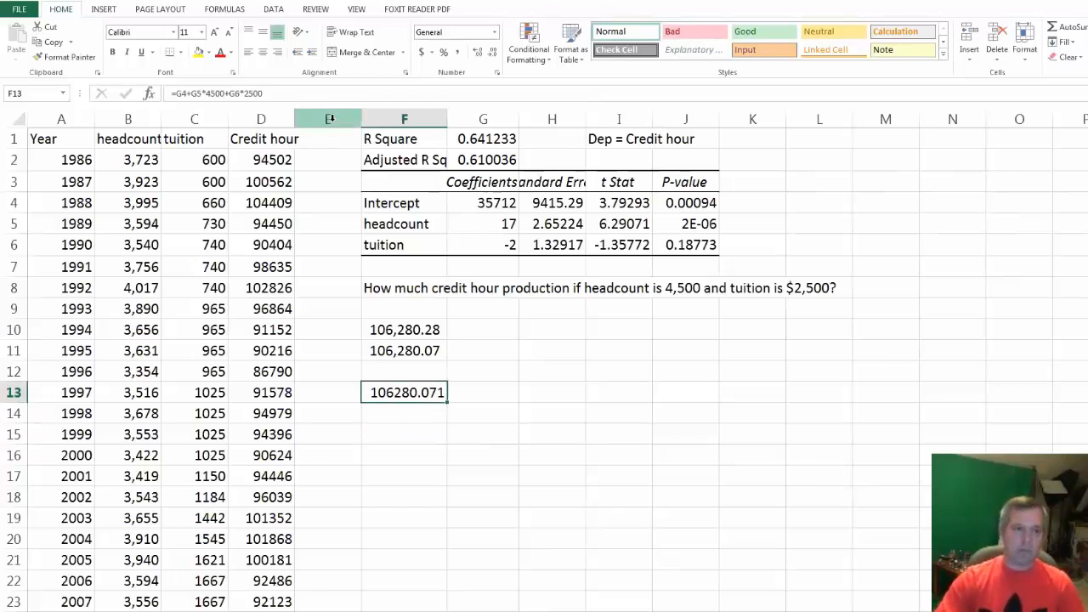
pyautogui.press('F2')
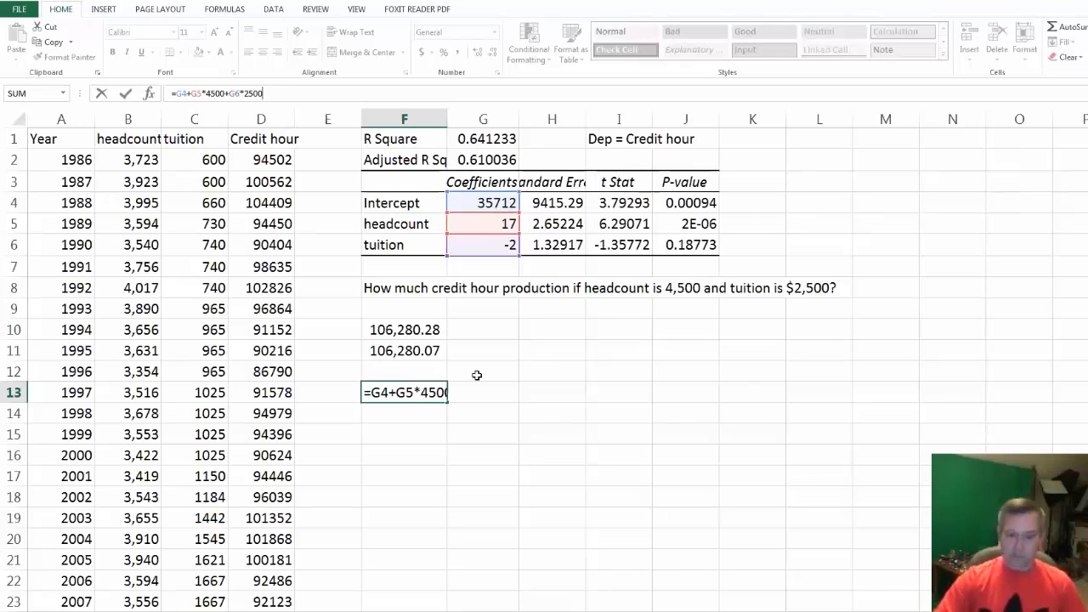
pyautogui.press('Return')
pyautogui.press('Up')
# Inspect the full stored values behind the rounded intercept, headcount and tuition coefficients in G4:G6.
pyautogui.click(501, 200)
pyautogui.moveTo(503, 198); pyautogui.dragTo(502, 245)
pyautogui.click(491, 53)
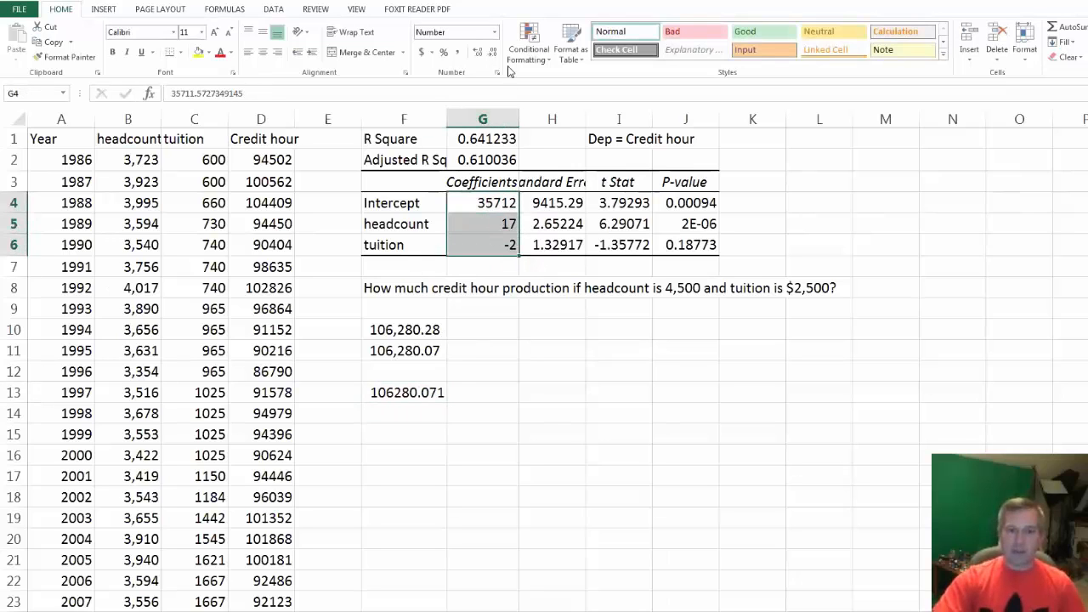
pyautogui.click(482, 390)
pyautogui.click(489, 191)
pyautogui.click(489, 205)
pyautogui.click(488, 224)
pyautogui.click(485, 245)
# Recheck F13's formula against the coefficients in G4:G6 that it references.
pyautogui.click(407, 393)
pyautogui.click(295, 95)
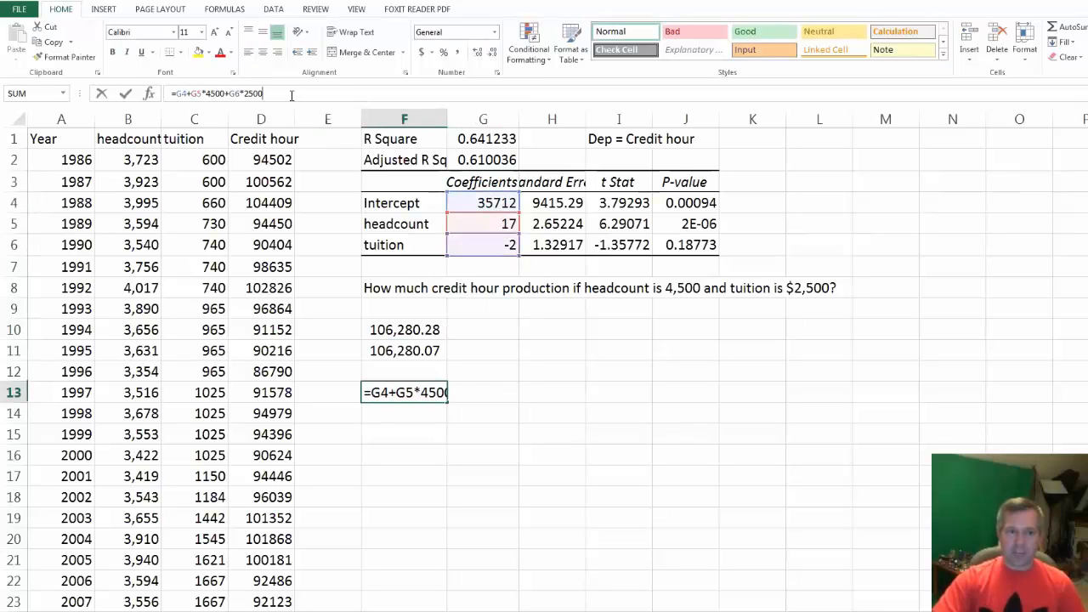
pyautogui.press('Return')
pyautogui.press('Up')
pyautogui.doubleClick(413, 403)
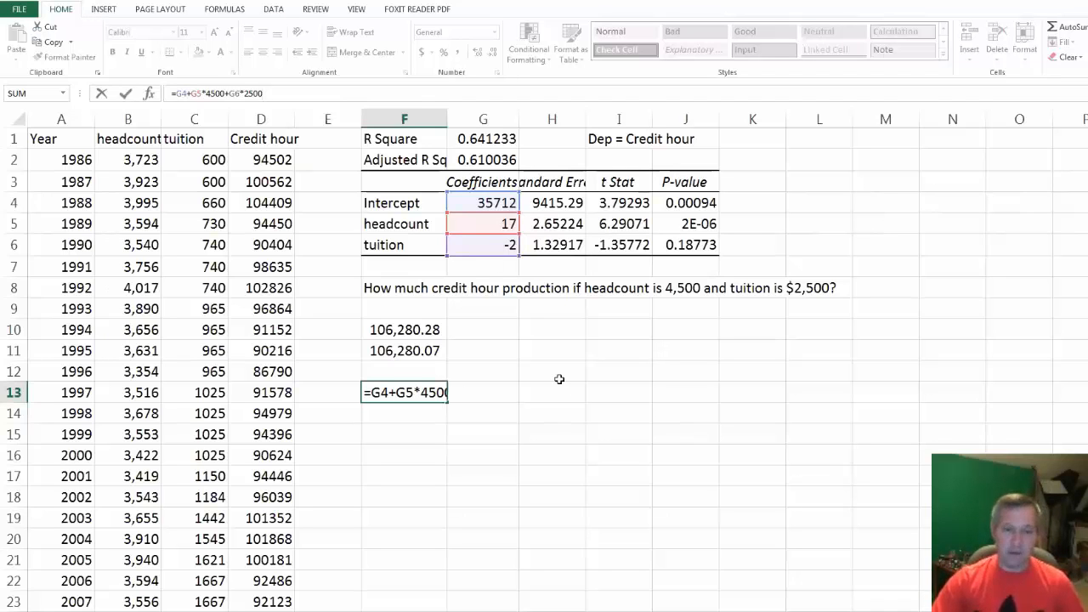
pyautogui.press('Return')
pyautogui.moveTo(486, 201); pyautogui.dragTo(493, 243)
pyautogui.click(422, 436)
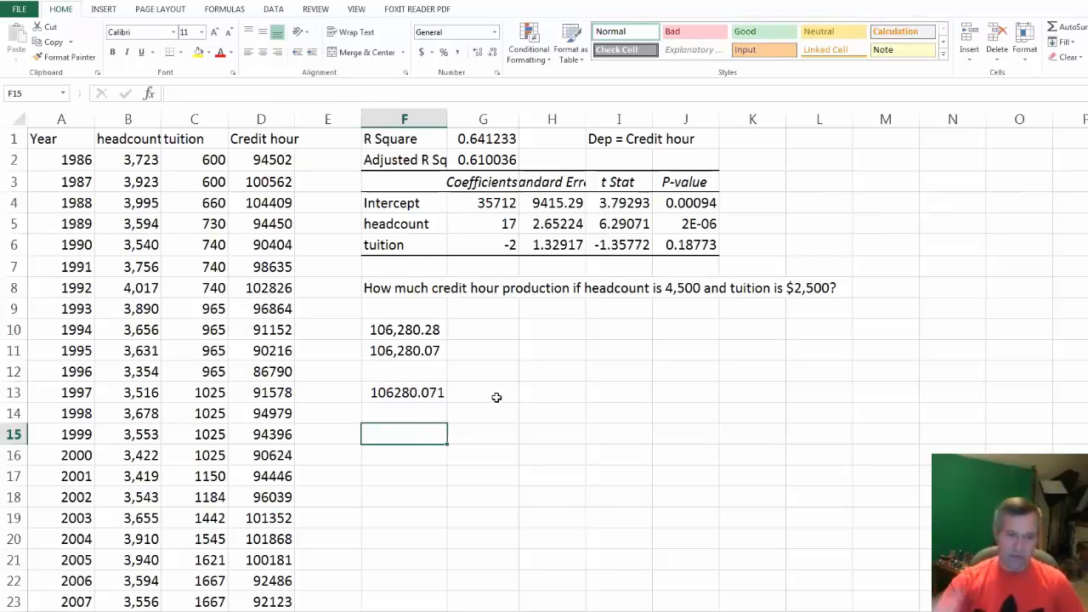
# Show the intercept in G4 with three decimal places and the coefficients in G5:G6 with six.
pyautogui.moveTo(485, 202); pyautogui.dragTo(505, 234)
pyautogui.click(478, 53)
pyautogui.click(479, 53)
pyautogui.click(478, 53)
pyautogui.click(479, 53)
pyautogui.moveTo(489, 218); pyautogui.dragTo(493, 245)
pyautogui.click(481, 52)
pyautogui.click(481, 53)
pyautogui.click(480, 53)
pyautogui.click(501, 327)
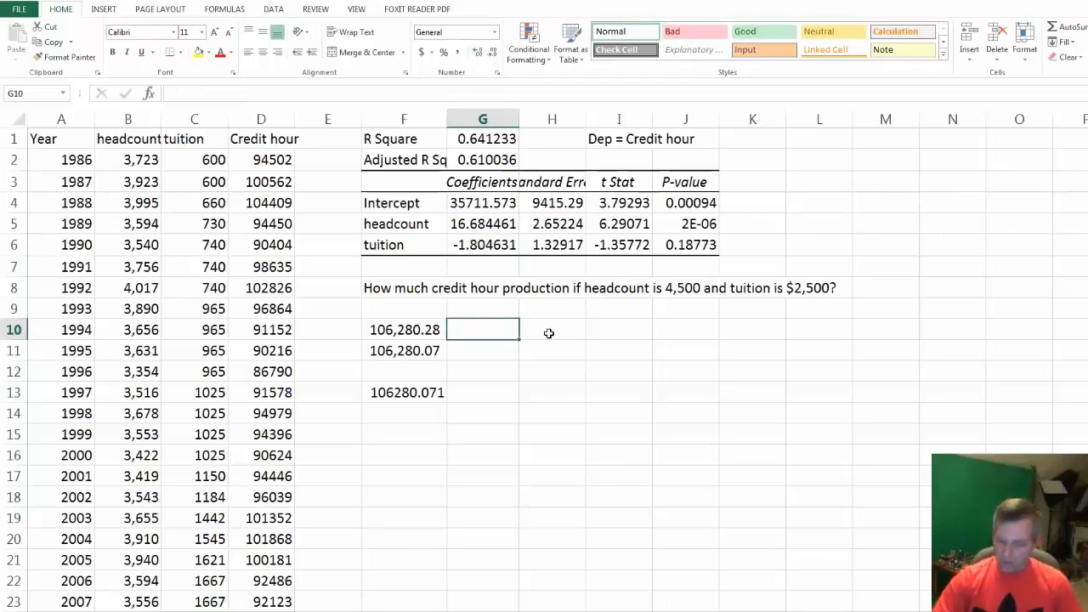
# Enter the headcount coefficient in G10 as the plain value 16.684461.
pyautogui.write('16.84')
pyautogui.press('BackSpace')
pyautogui.press('BackSpace')
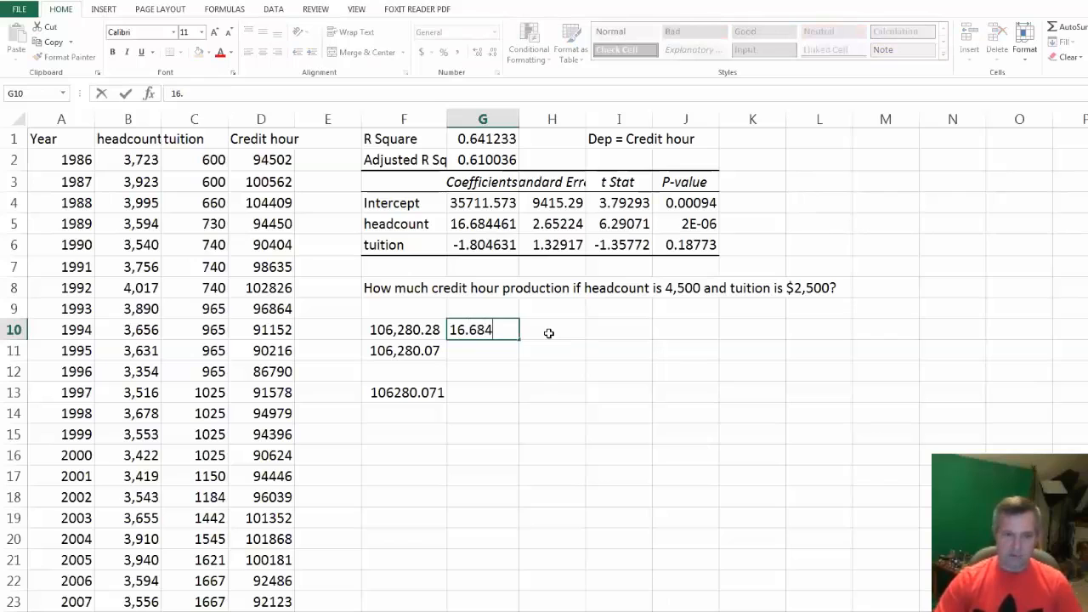
pyautogui.write('684461')
pyautogui.press('Return')
# Replace the value in G10 with a reference to the headcount coefficient, =G5.
pyautogui.press('Up')
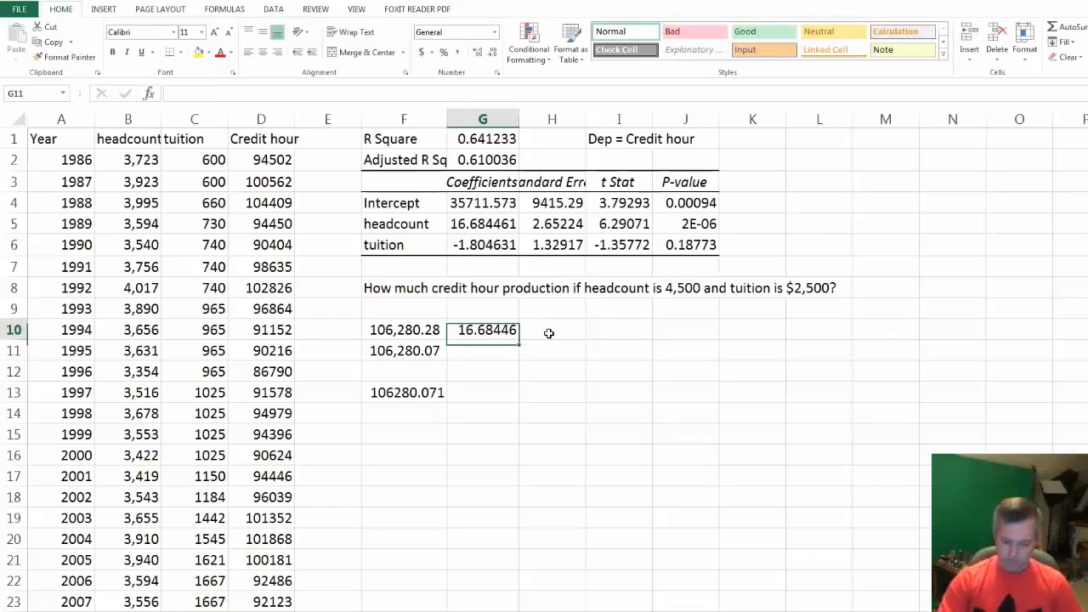
pyautogui.write('=')
pyautogui.click(502, 225)
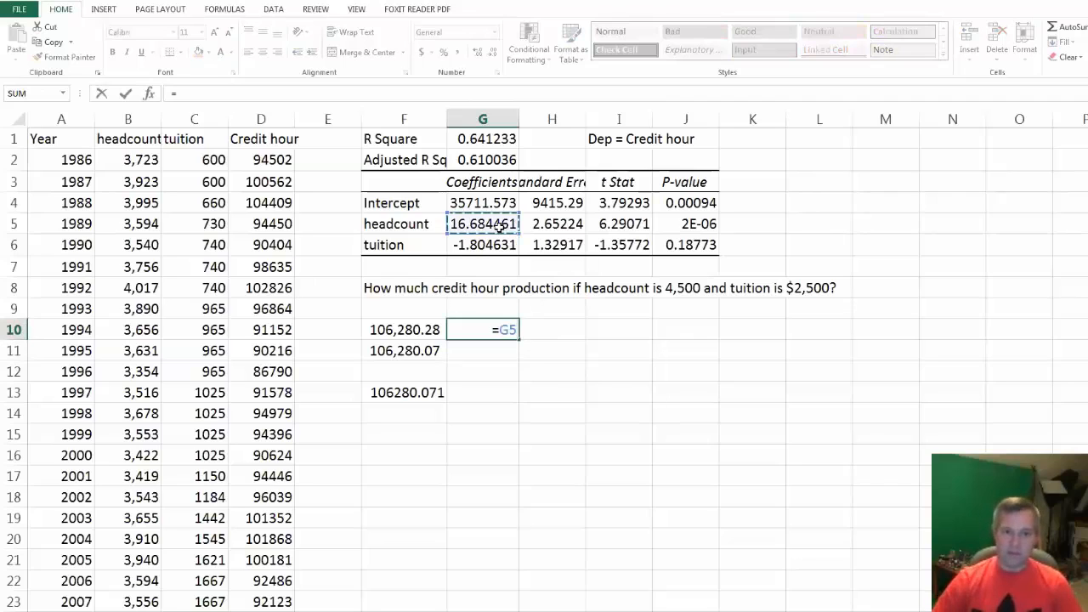